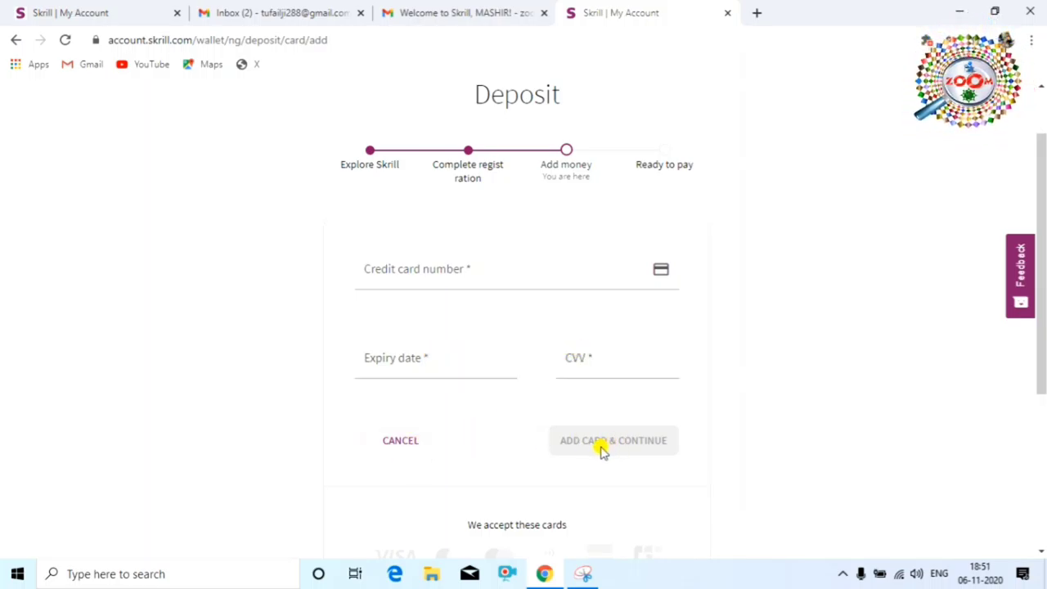
Step: Return to the verification step, continue to the deposit page, and close the extra Skrill tab
scroll(603, 414, "up", 1)
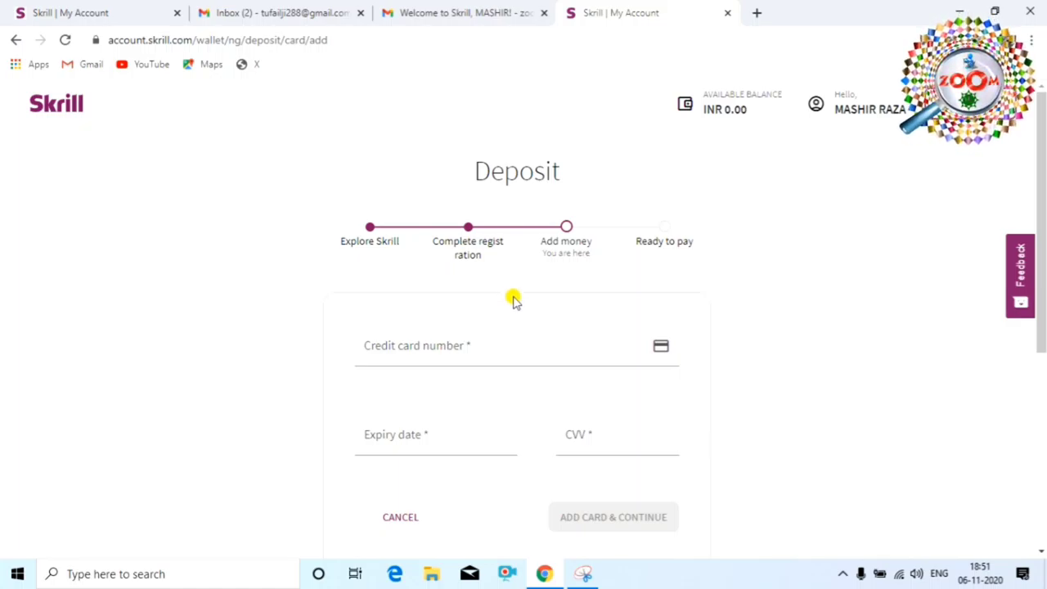
left_click(15, 40)
left_click(519, 341)
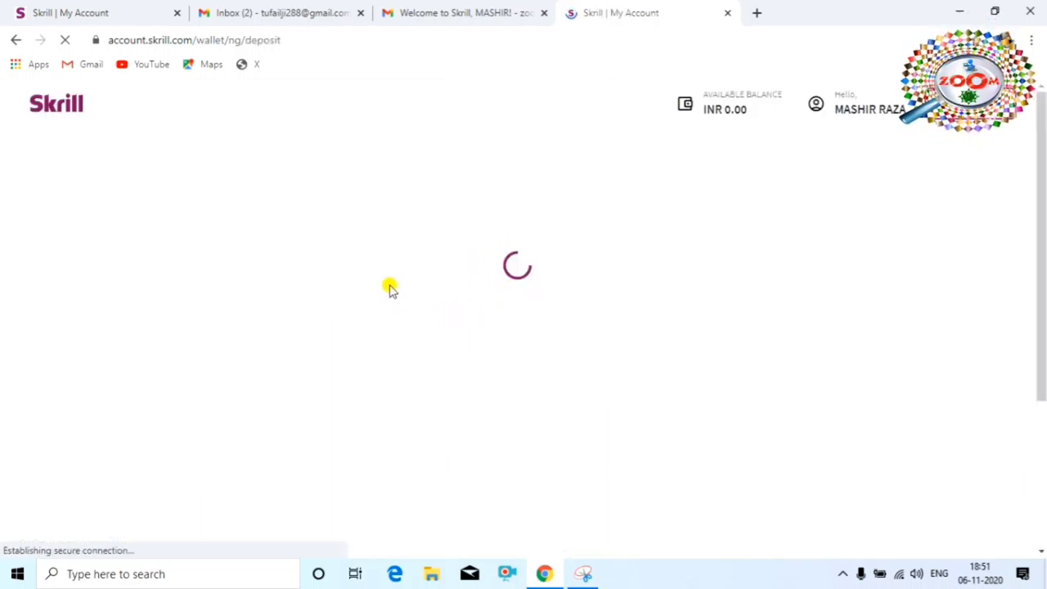
key("ctrl+w")
Step: Expand Send money, start Get Started to view the registration address form, then go back
left_click(577, 383)
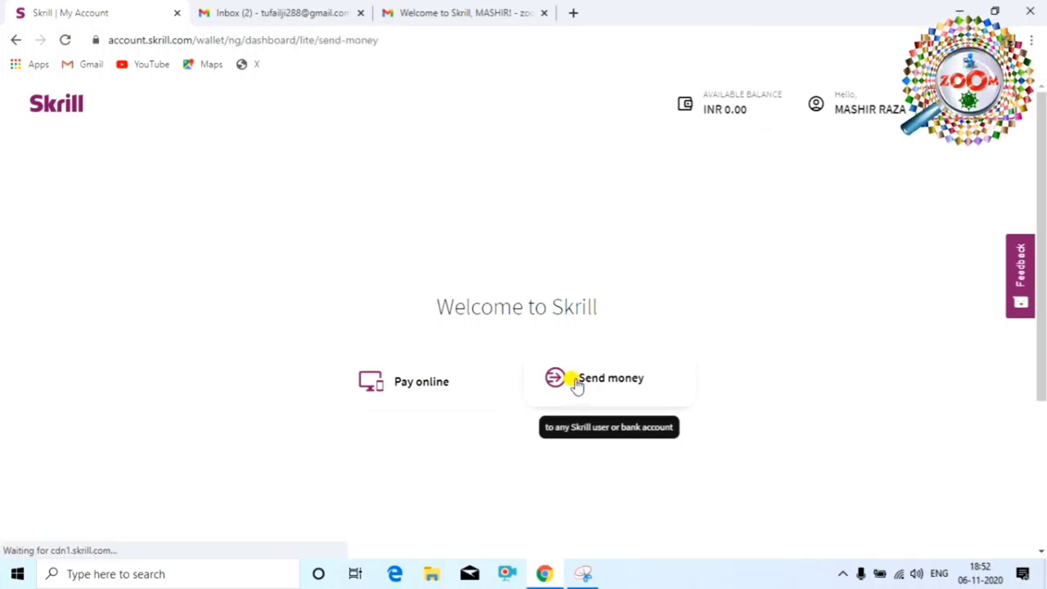
scroll(518, 416, "down", 1)
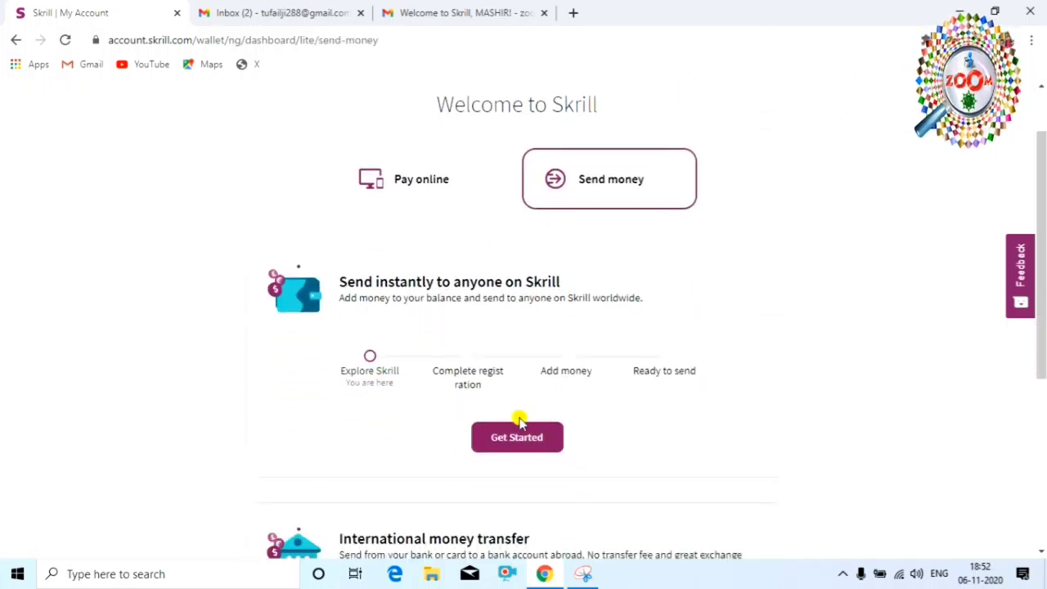
left_click(526, 440)
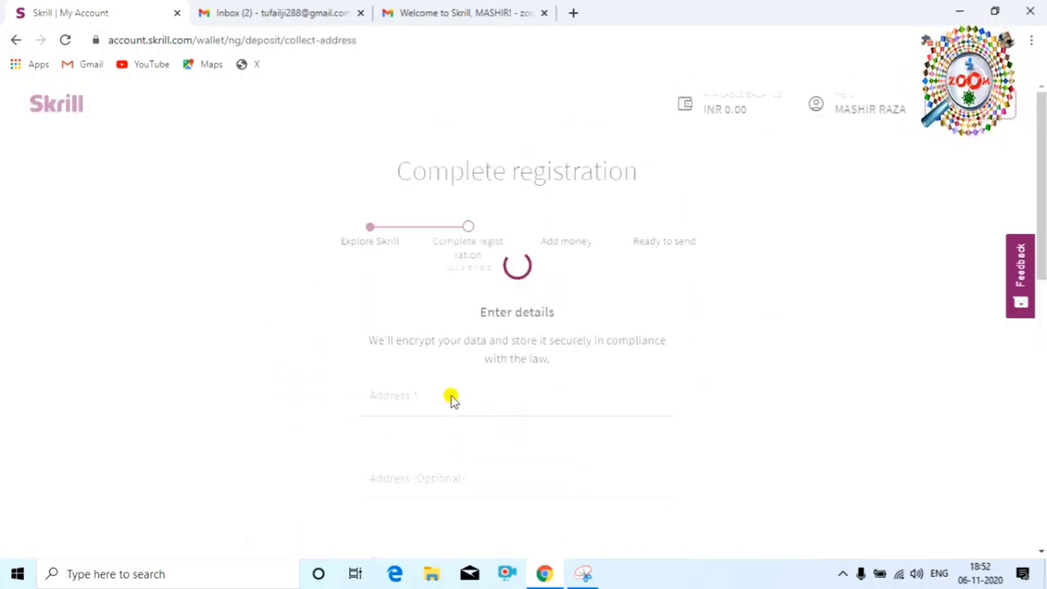
scroll(434, 392, "down", 2)
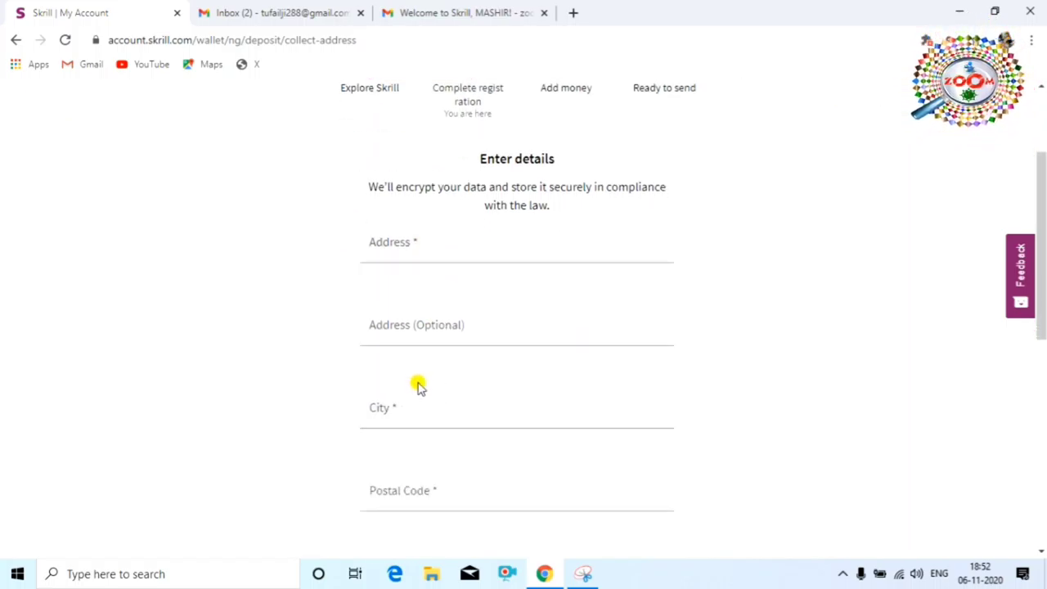
scroll(433, 393, "down", 2)
scroll(451, 347, "down", 1)
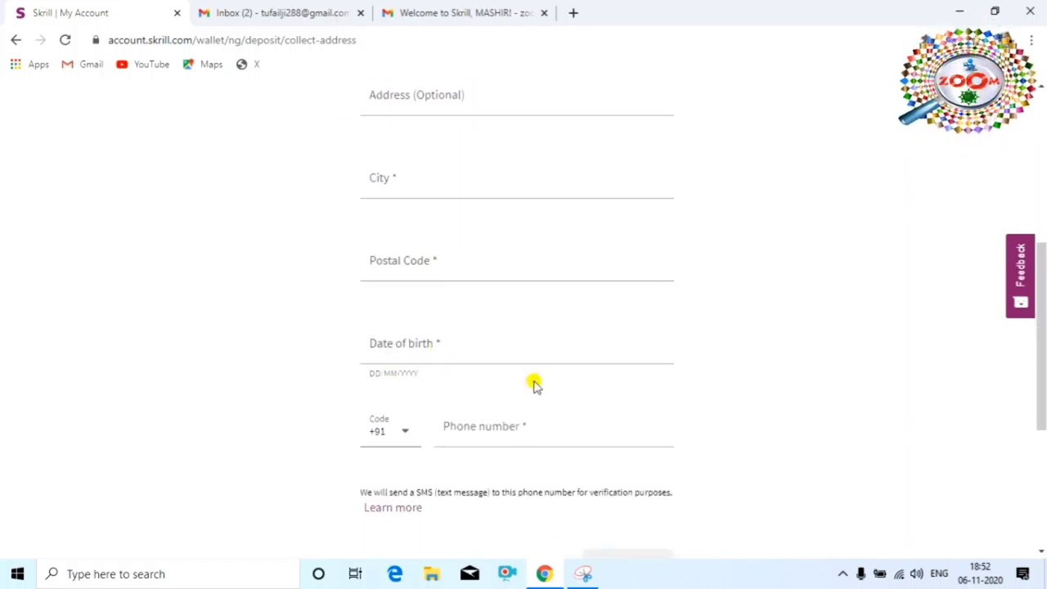
scroll(507, 453, "down", 1)
scroll(483, 465, "down", 1)
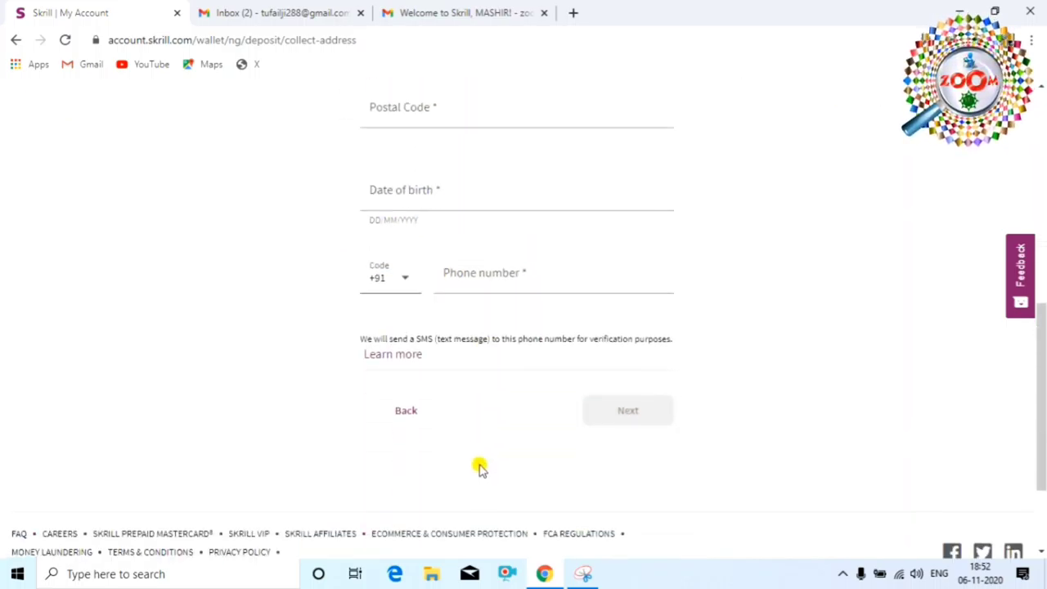
scroll(479, 468, "down", 1)
scroll(387, 334, "up", 6)
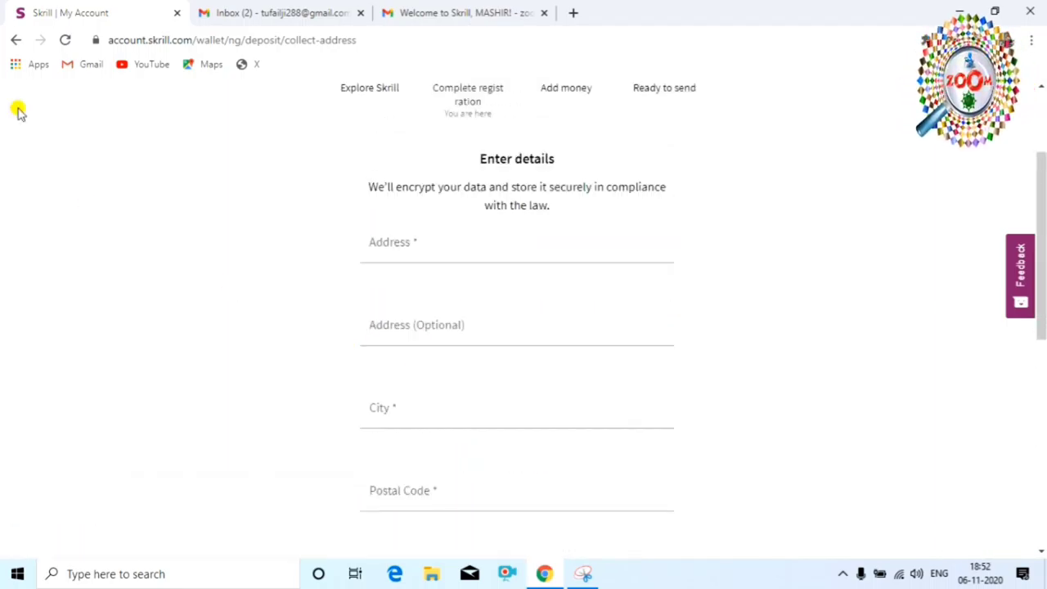
left_click(14, 42)
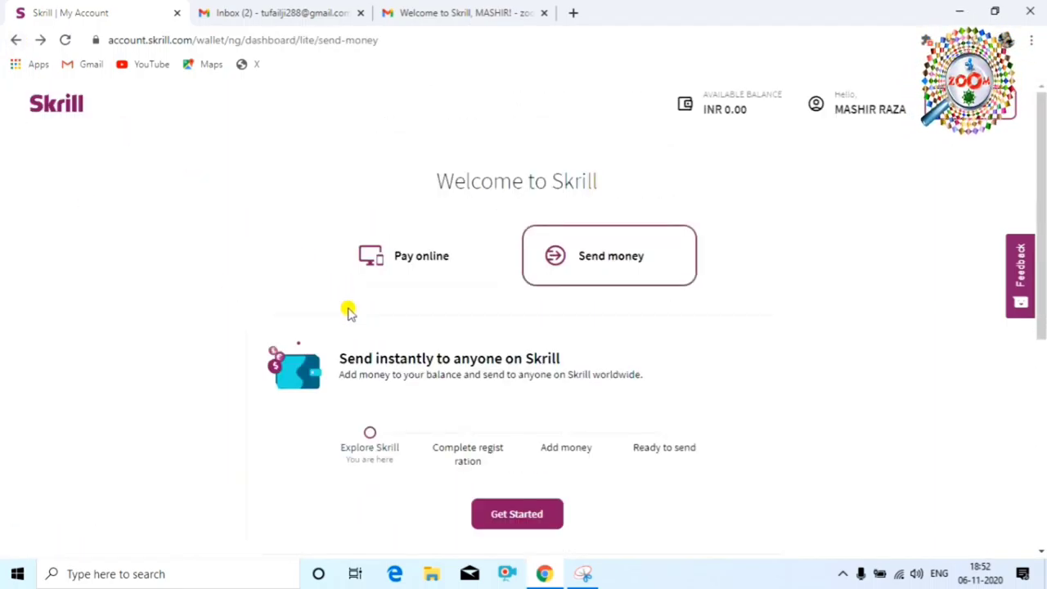
Step: Open the account details panel and select the account's user ID number
left_click(855, 117)
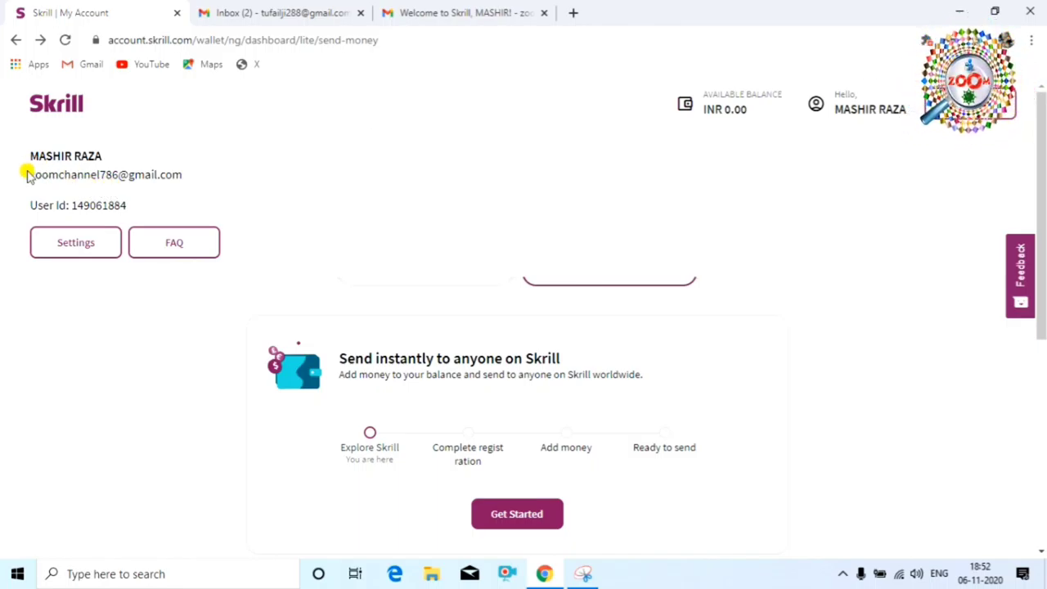
left_click_drag(70, 203, 229, 225)
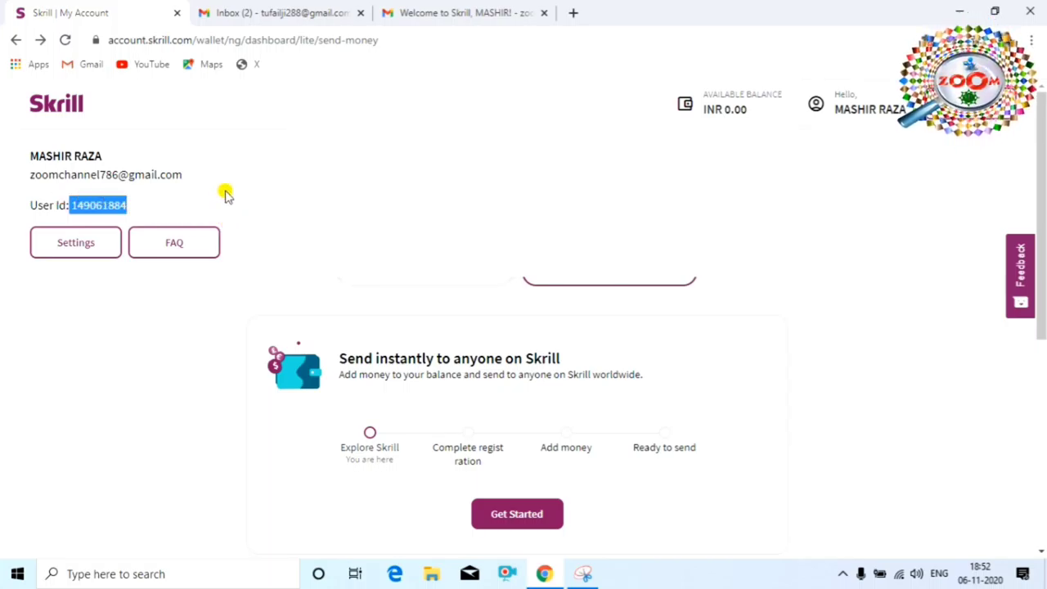
left_click(100, 291)
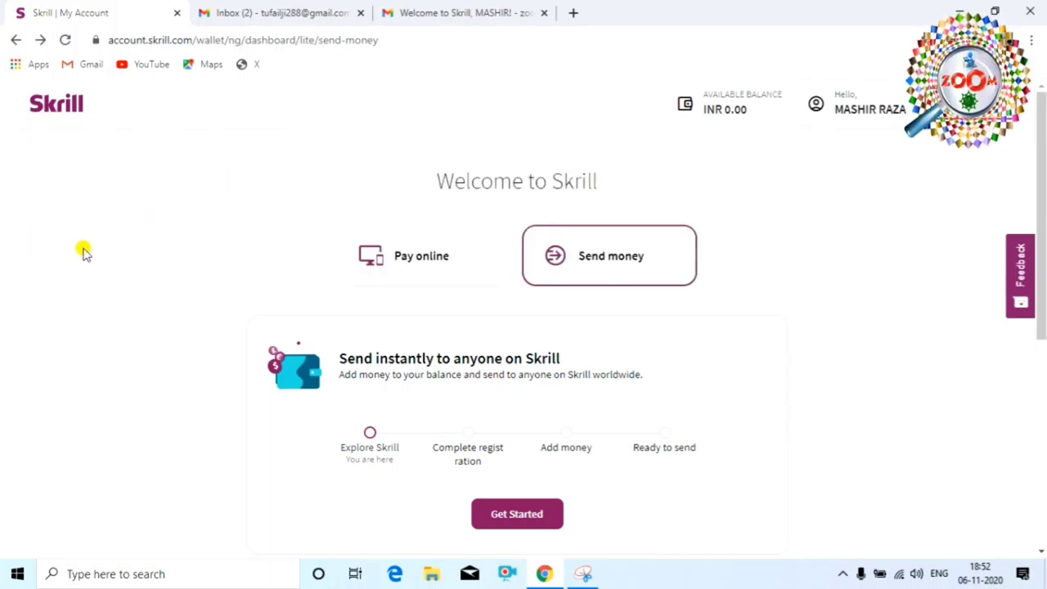
left_click(899, 115)
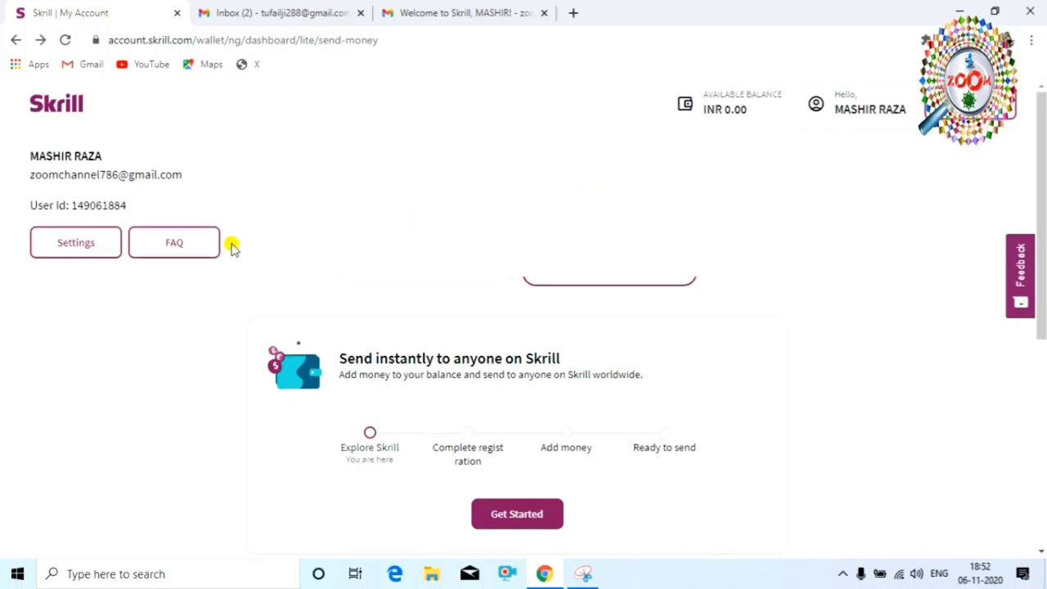
Step: Open account Settings and expand Personal details to review address, phone and email addresses
left_click(98, 245)
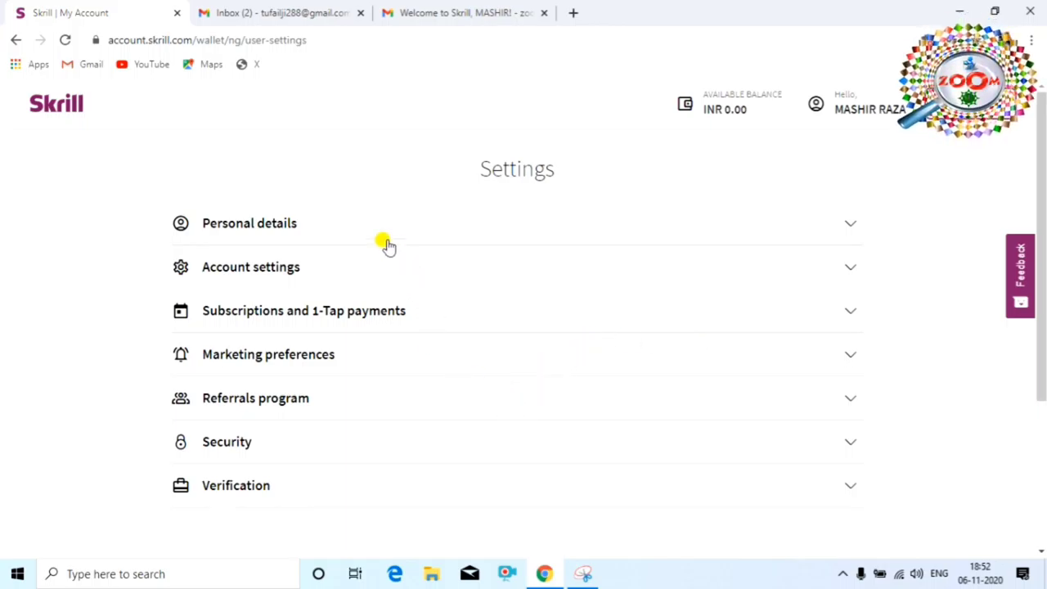
left_click(323, 231)
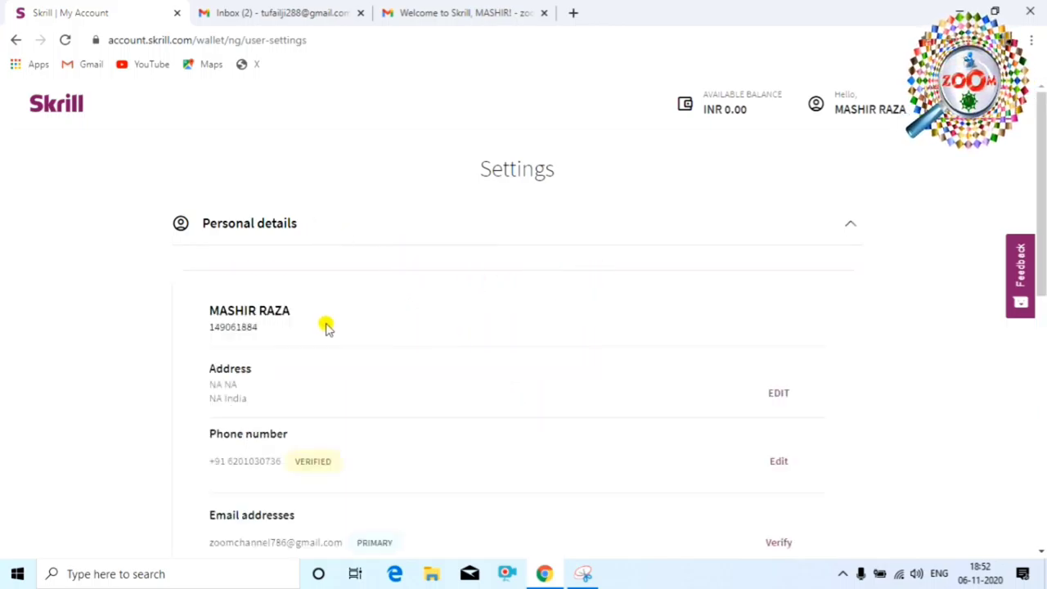
scroll(356, 329, "down", 1)
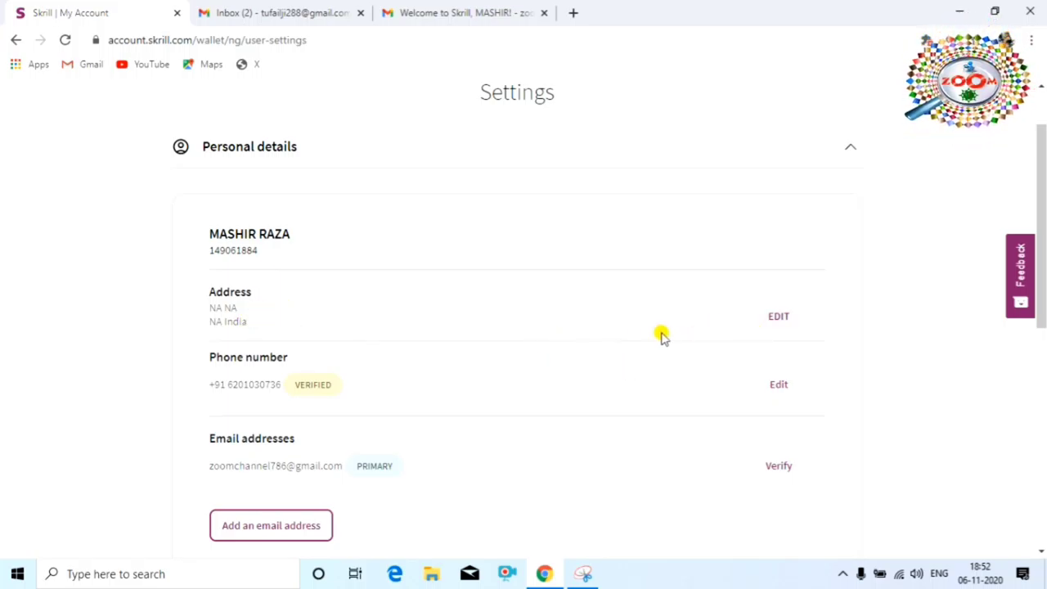
scroll(654, 336, "down", 1)
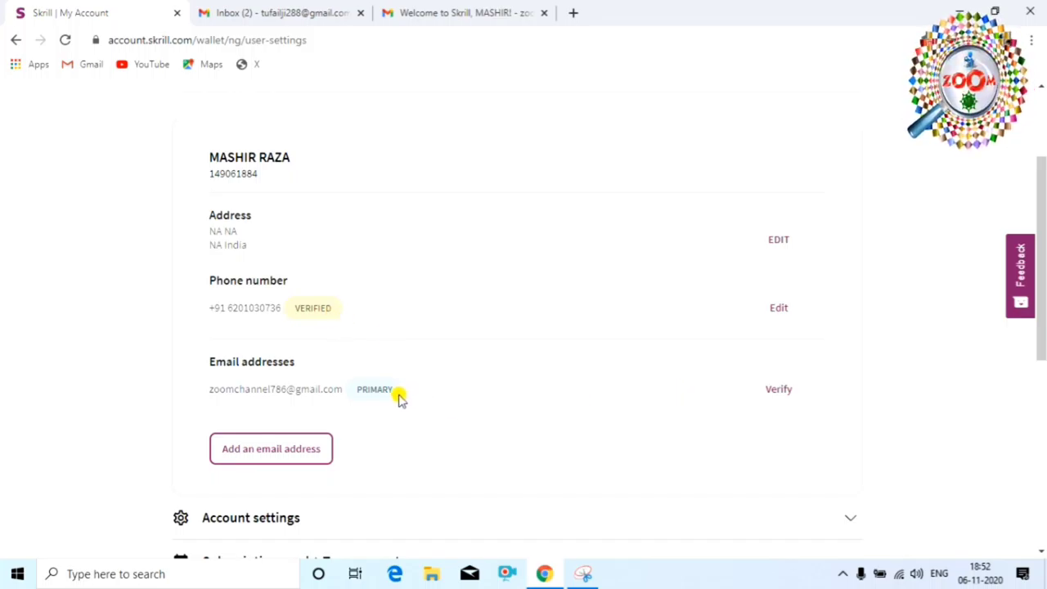
scroll(703, 402, "down", 1)
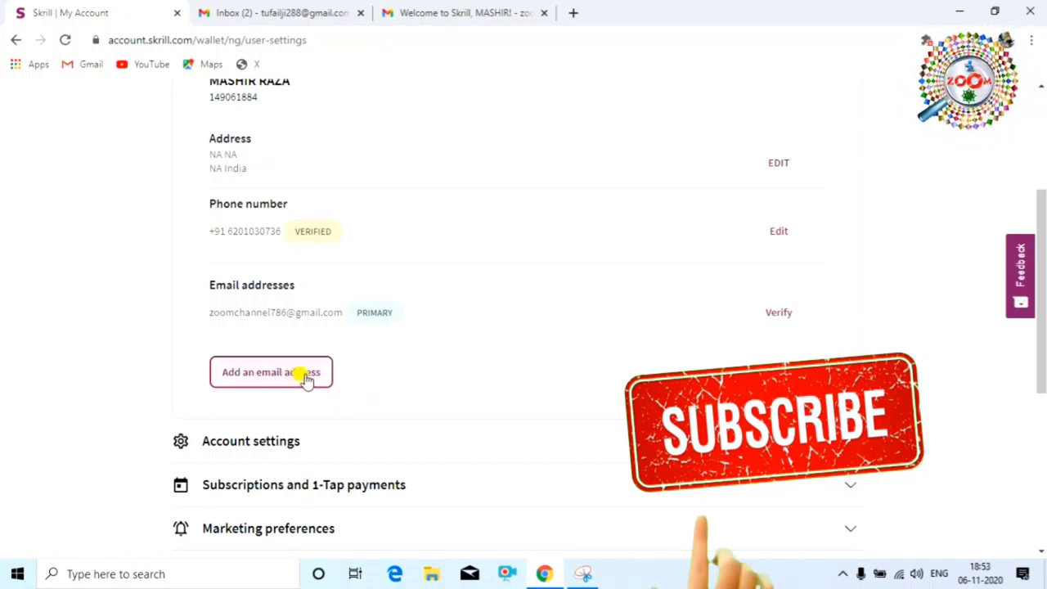
scroll(471, 360, "down", 1)
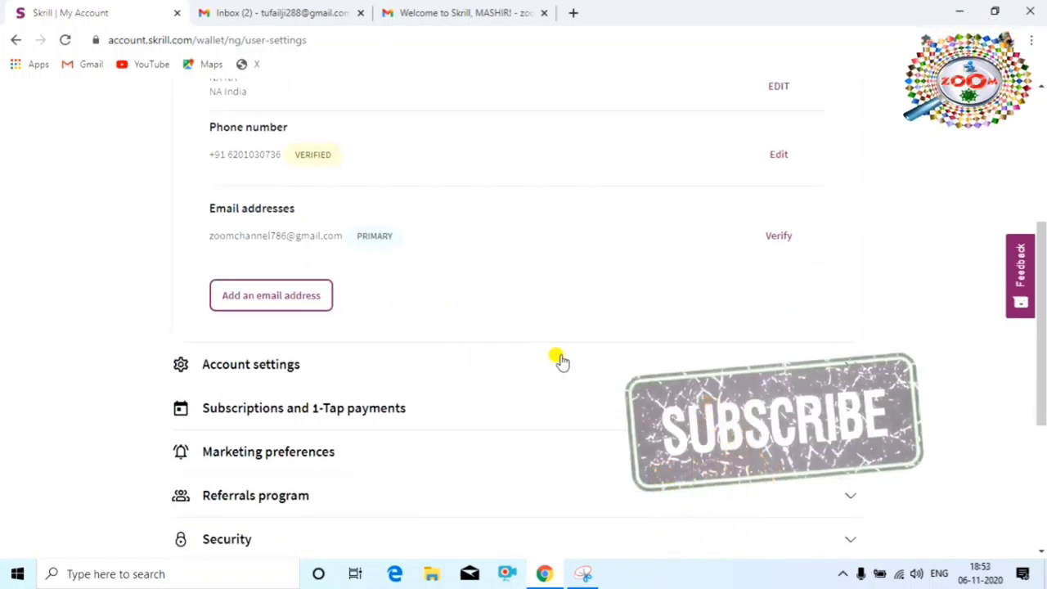
scroll(556, 362, "down", 1)
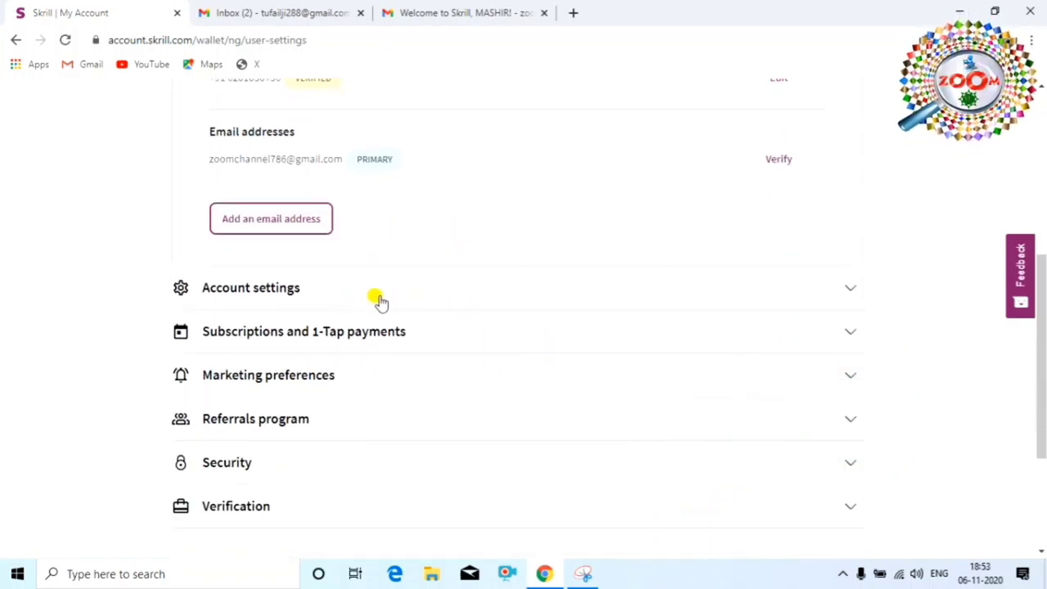
scroll(472, 297, "down", 1)
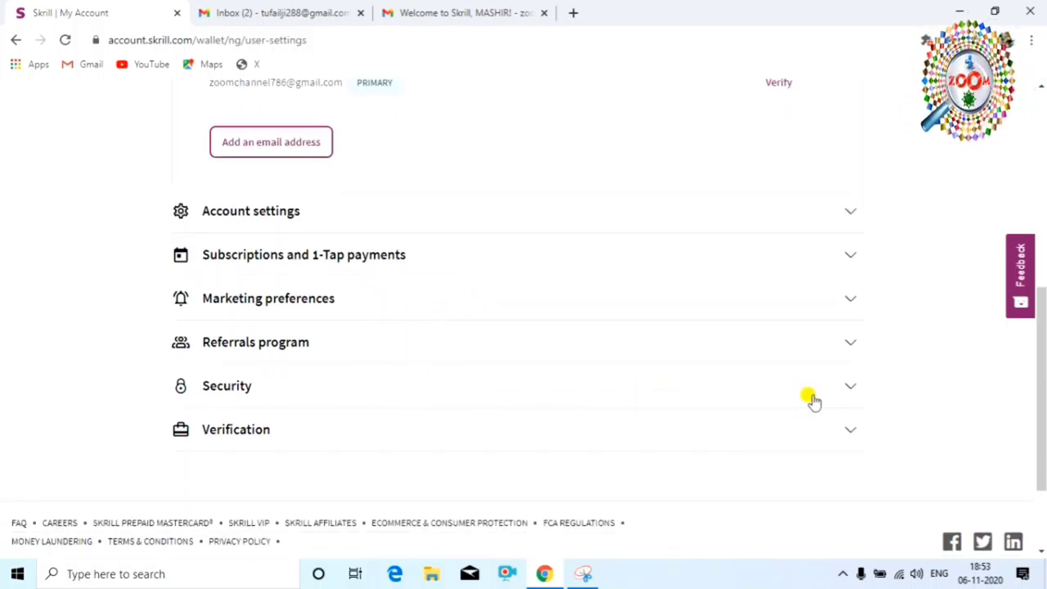
scroll(811, 400, "up", 1)
scroll(811, 400, "up", 5)
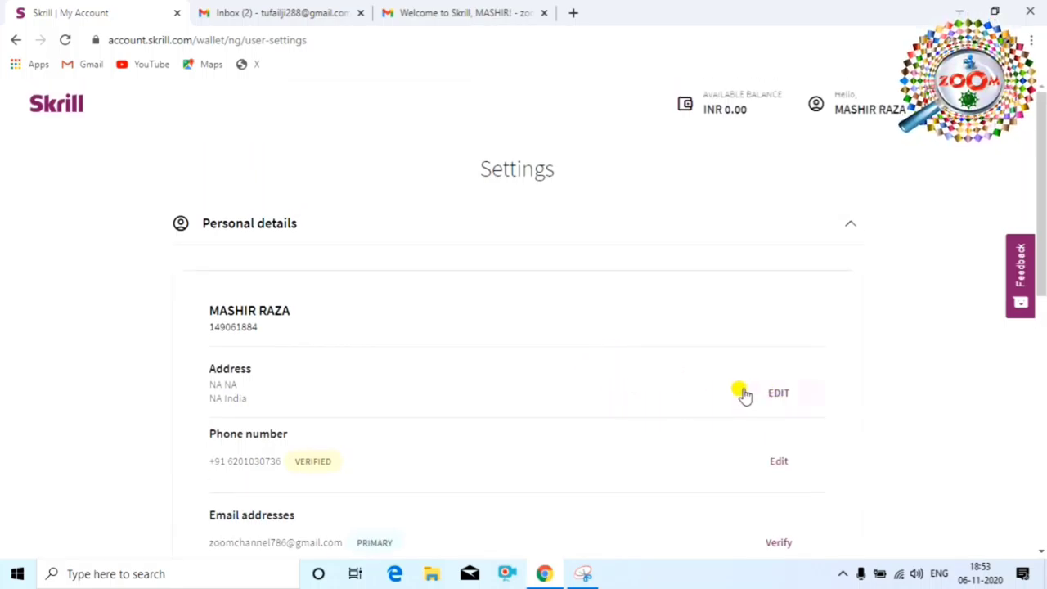
left_click(743, 395)
scroll(527, 388, "down", 1)
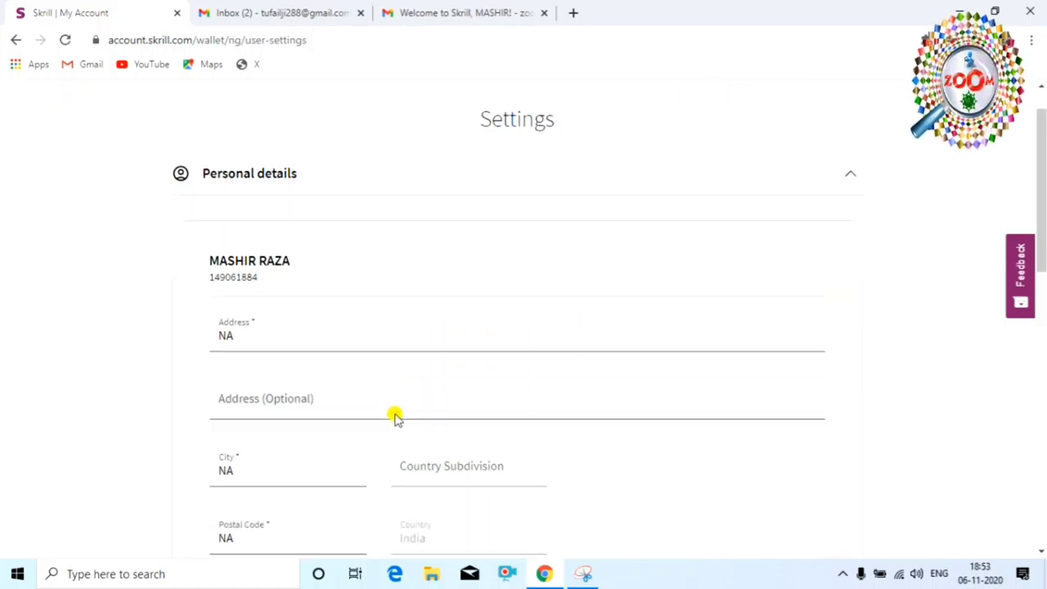
scroll(495, 430, "down", 1)
scroll(288, 426, "down", 1)
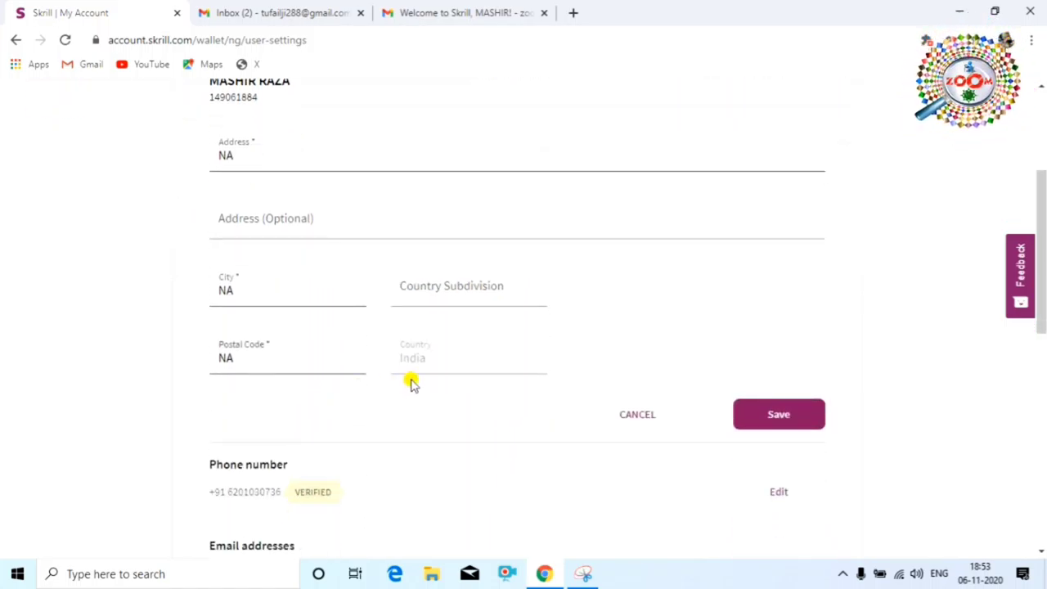
scroll(328, 392, "down", 1)
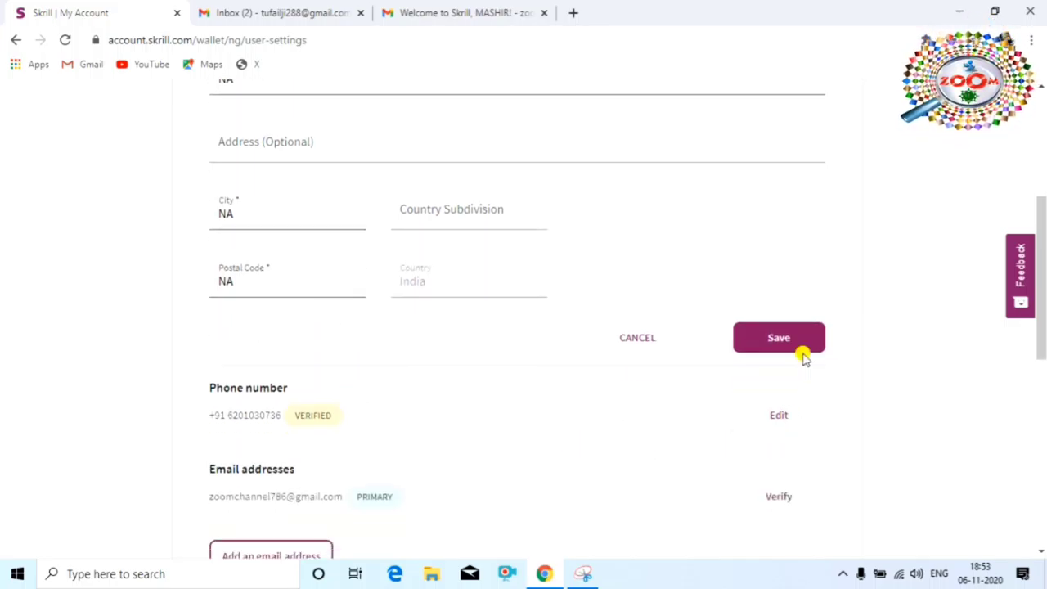
scroll(502, 368, "up", 4)
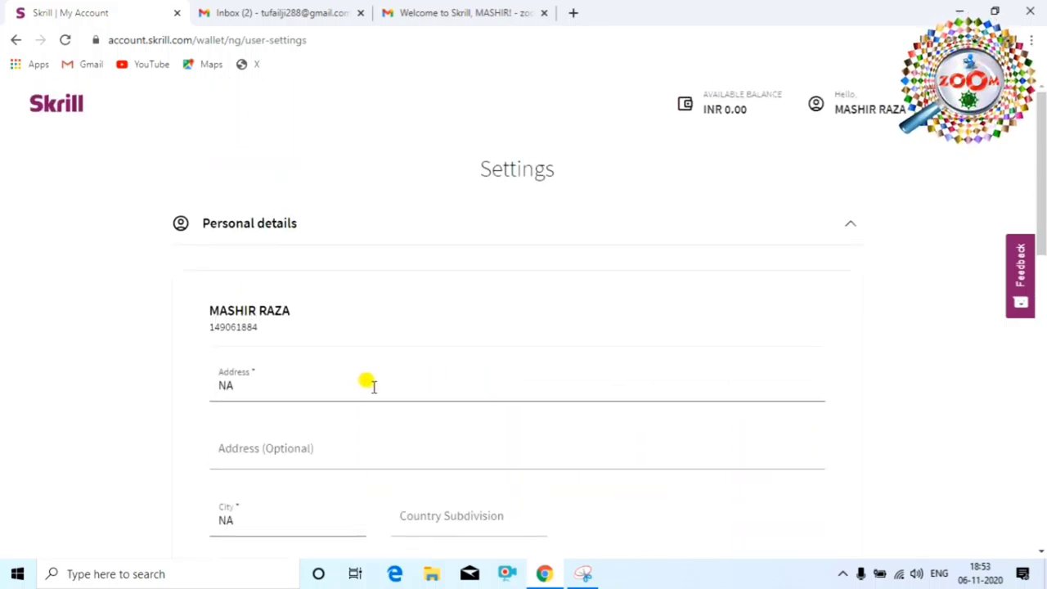
scroll(368, 384, "down", 1)
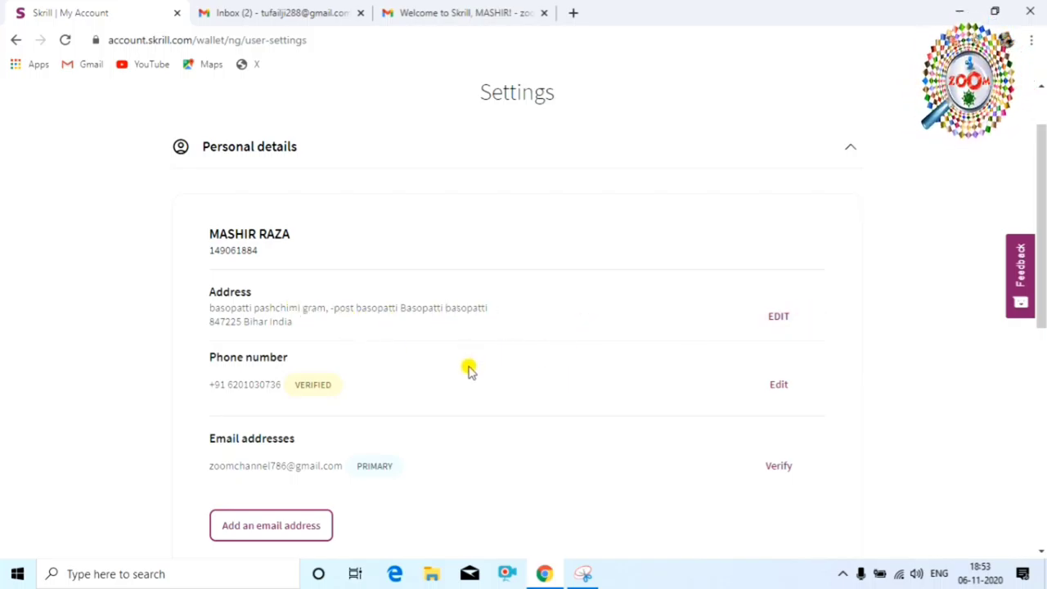
scroll(516, 417, "down", 2)
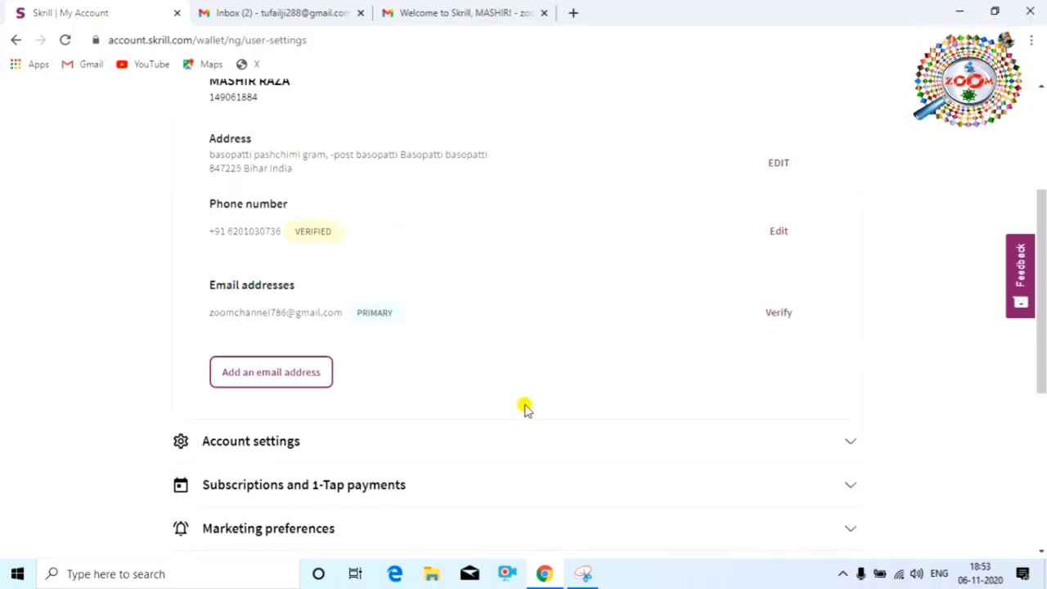
scroll(524, 408, "down", 1)
scroll(526, 407, "up", 1)
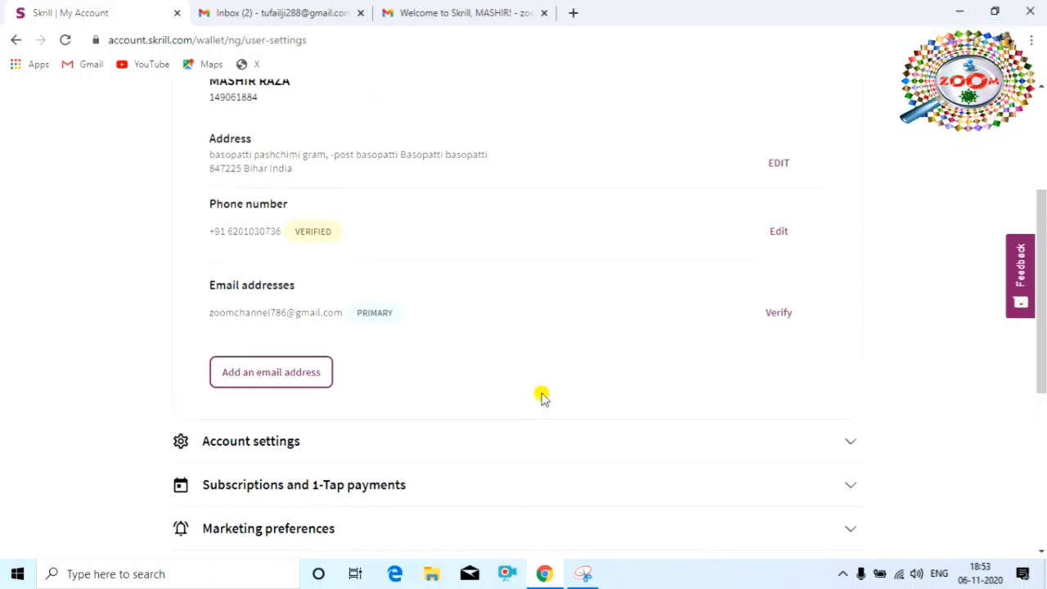
scroll(542, 395, "down", 1)
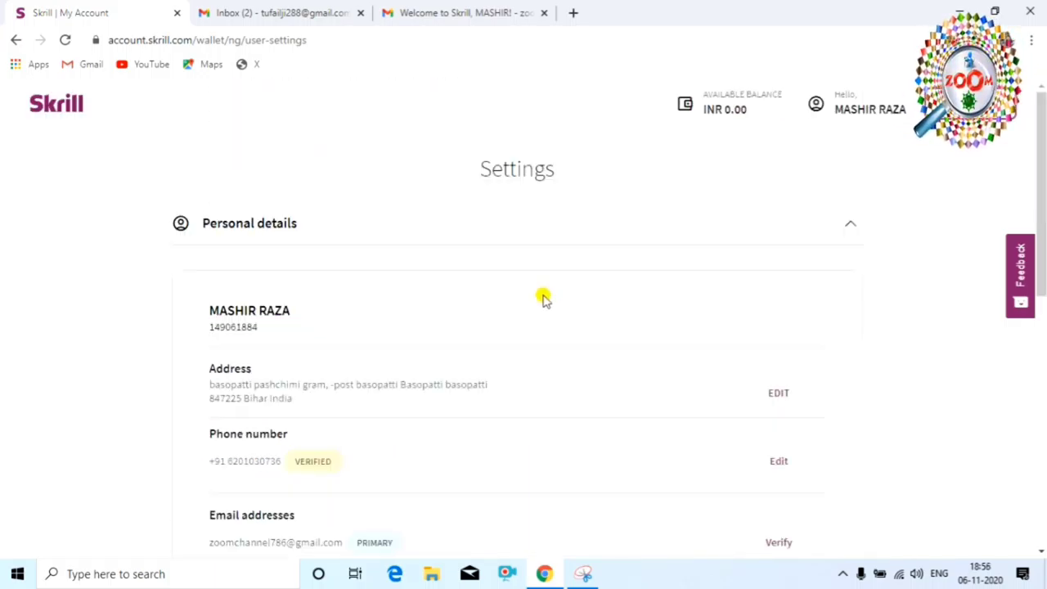
scroll(540, 299, "down", 2)
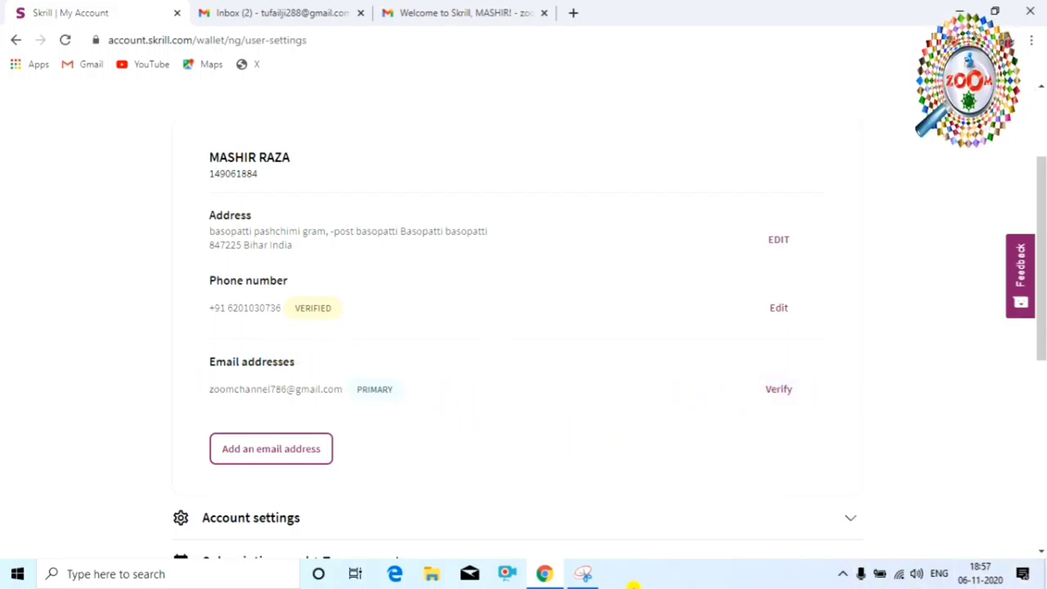
Step: Request a verification code for the primary email, then switch to the Gmail tab
left_click(777, 390)
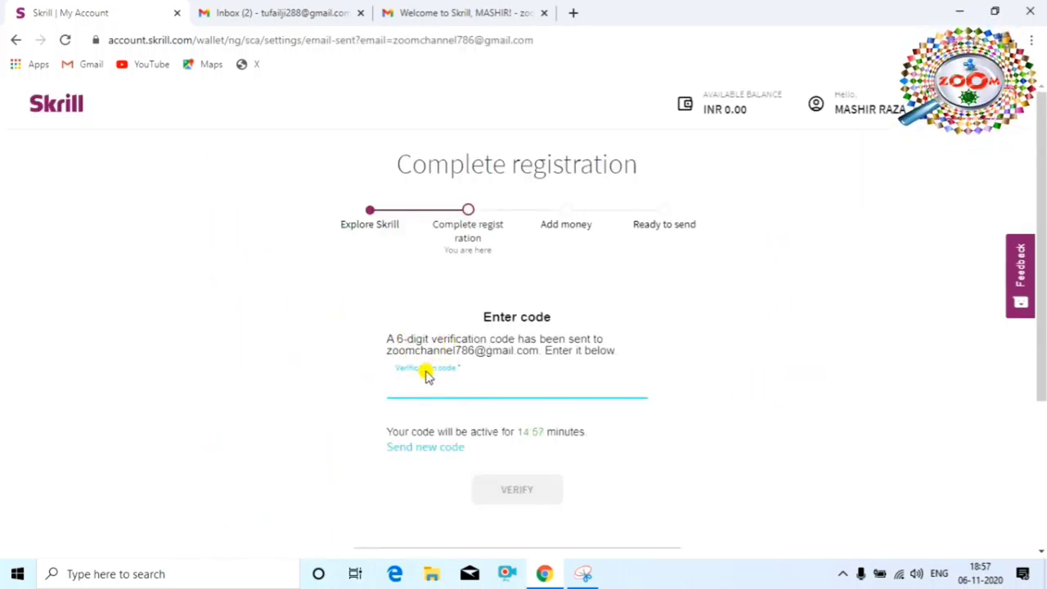
left_click(482, 13)
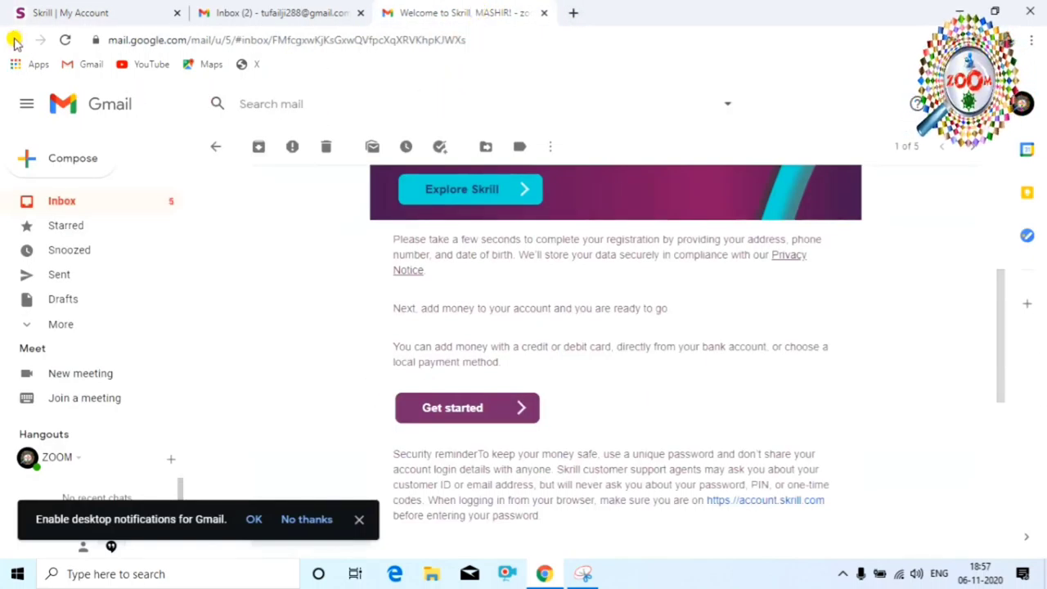
Step: Read the code in Gmail's 'Email verification' message, then return to the Skrill tab
left_click(16, 39)
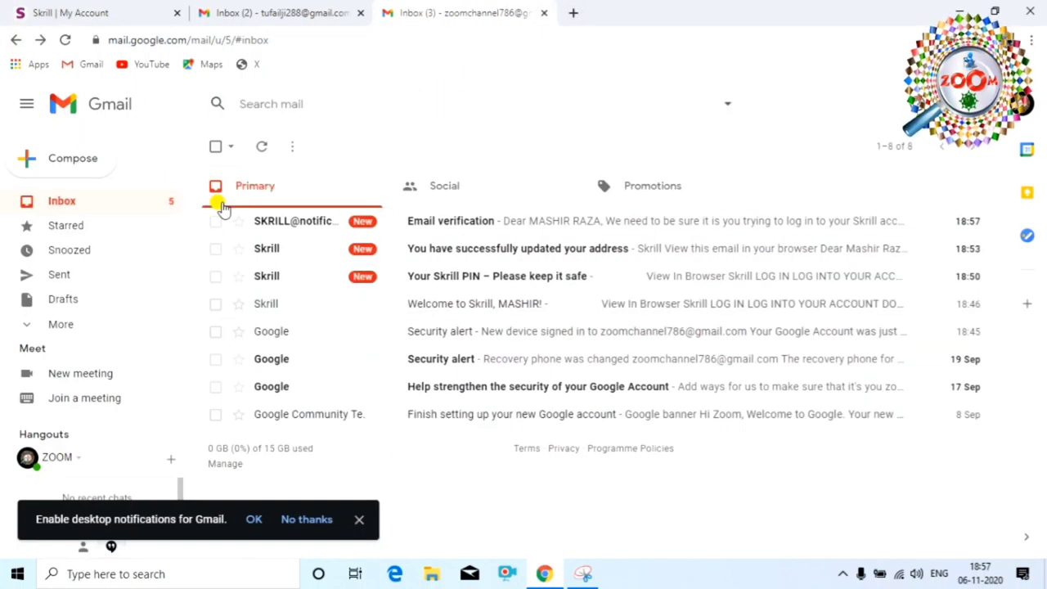
left_click(437, 228)
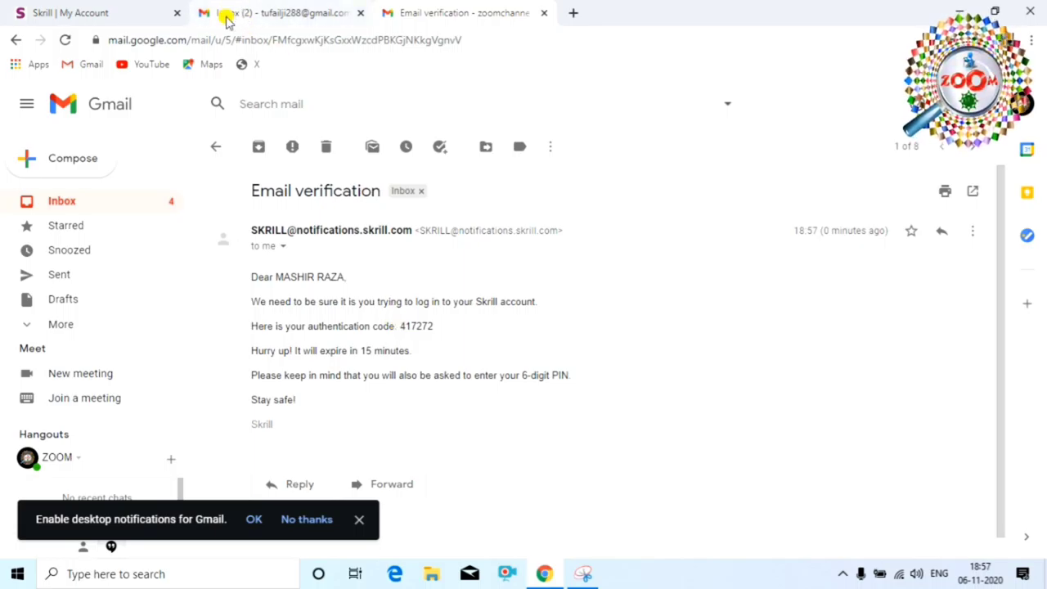
left_click(107, 10)
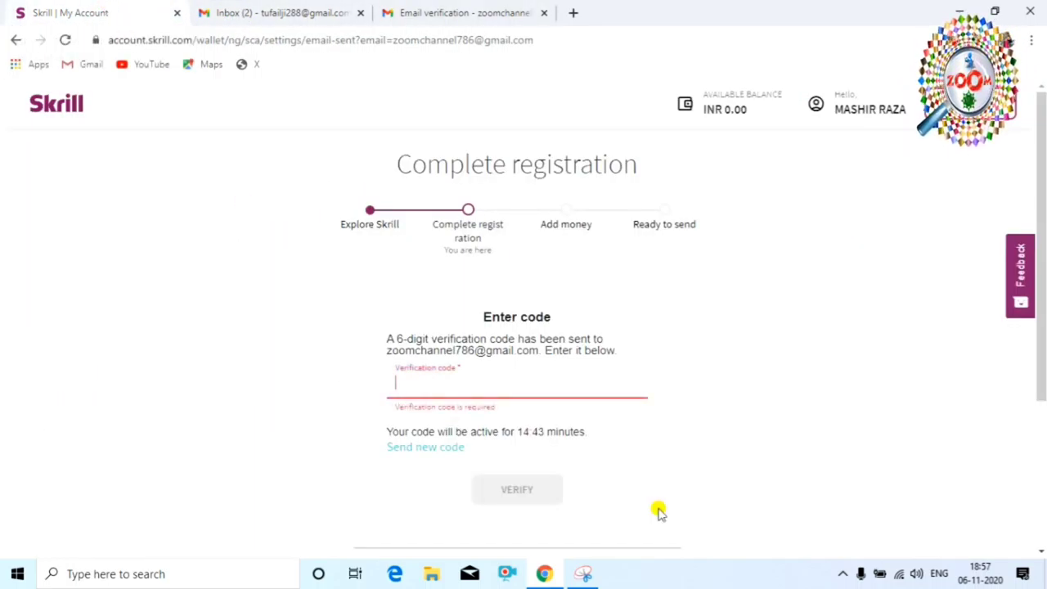
Step: Enter the emailed 6-digit verification code and submit it to verify the primary email
left_click(446, 385)
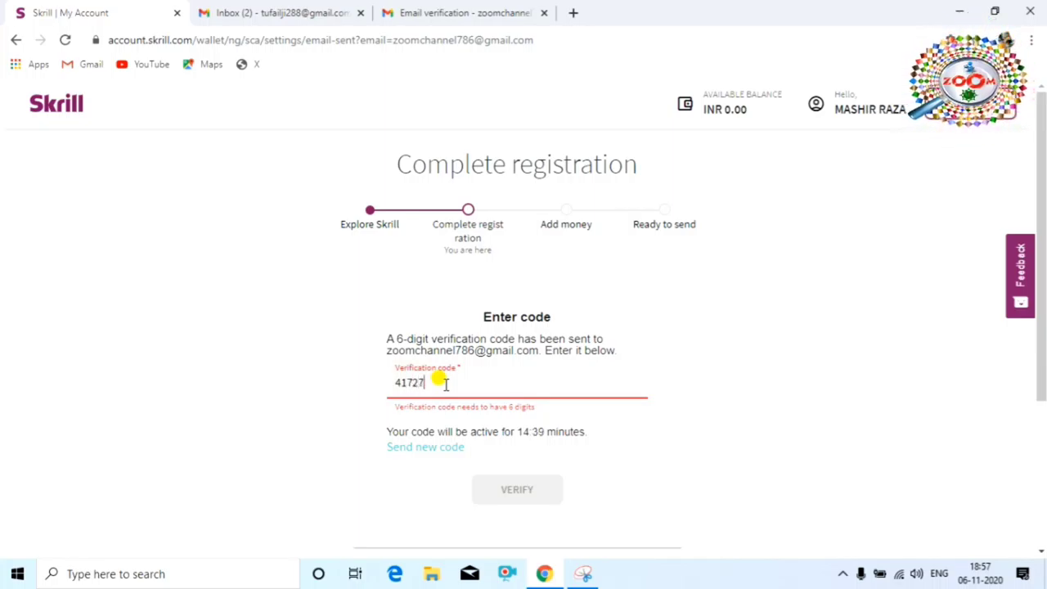
left_click(537, 496)
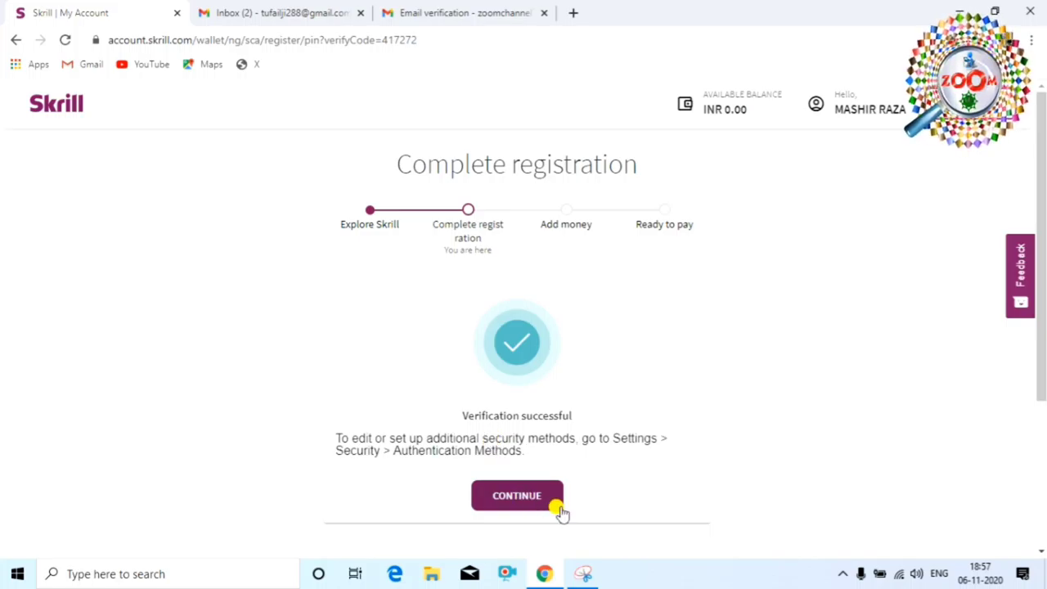
scroll(530, 440, "down", 1)
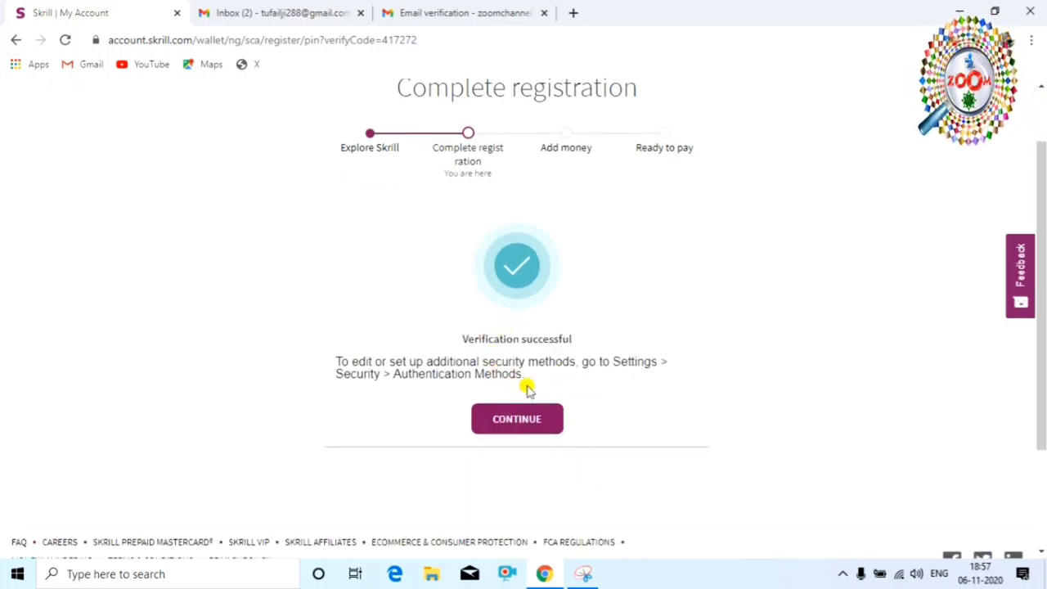
Step: Continue to the Deposit page and review its card, Neteller, UPI and AstroPay options
left_click(502, 419)
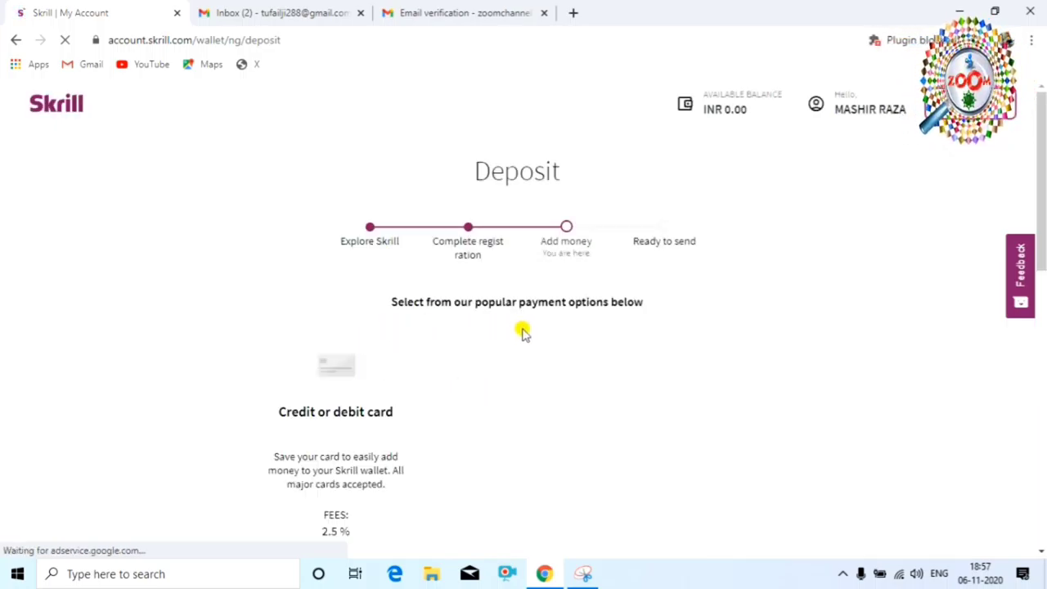
scroll(525, 331, "down", 2)
scroll(525, 331, "down", 7)
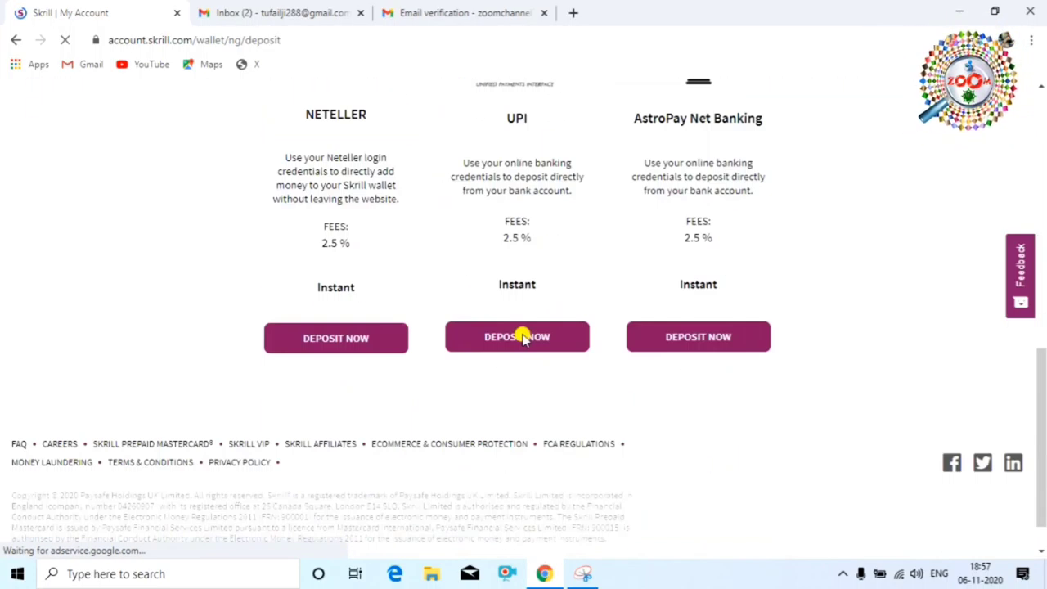
Step: Try the UPI Deposit Now option, then open the account Settings page
left_click(540, 435)
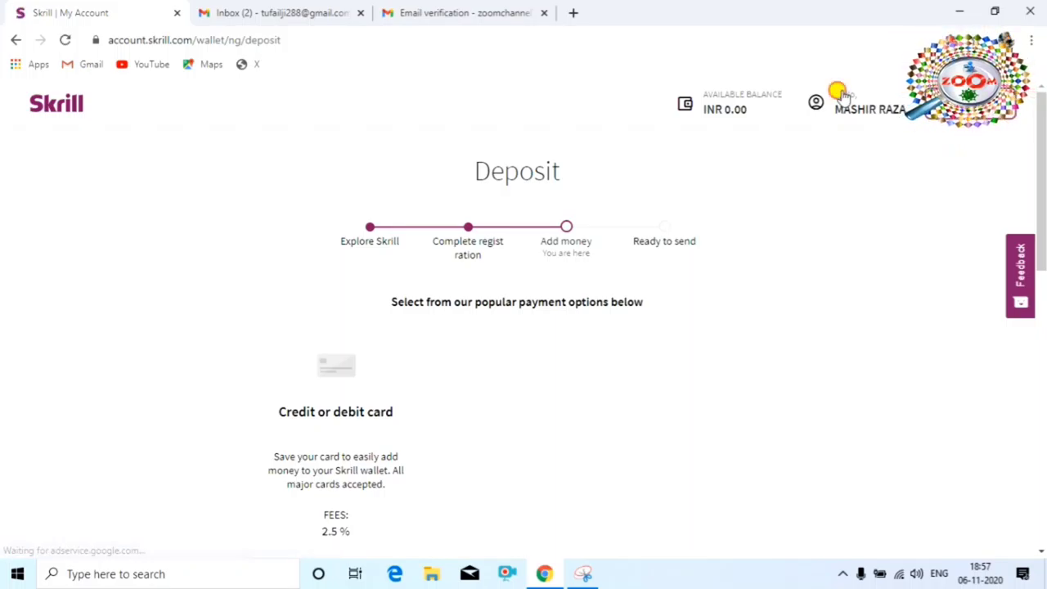
left_click(100, 247)
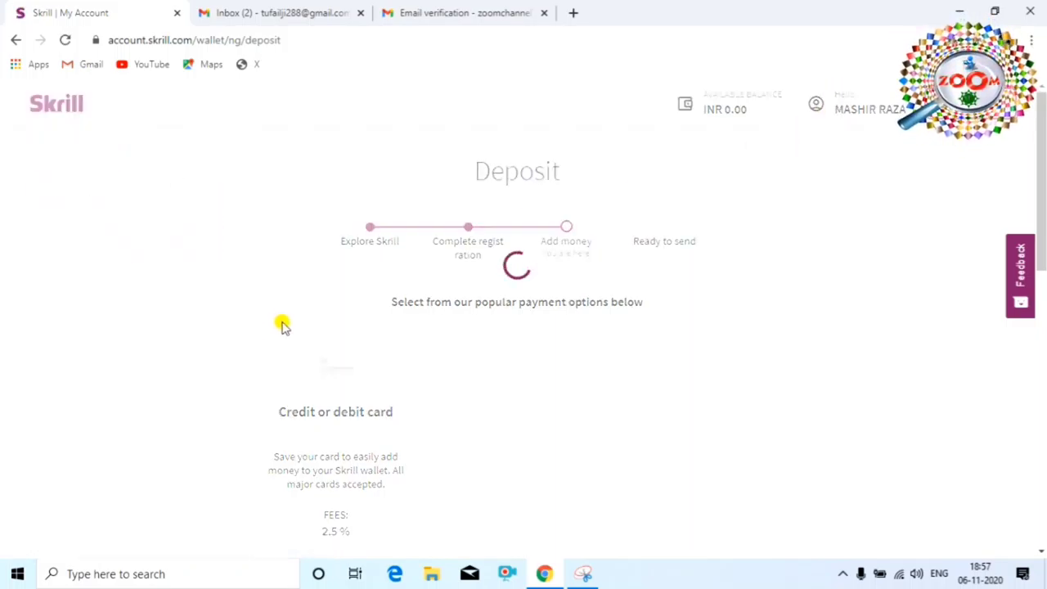
scroll(282, 325, "down", 1)
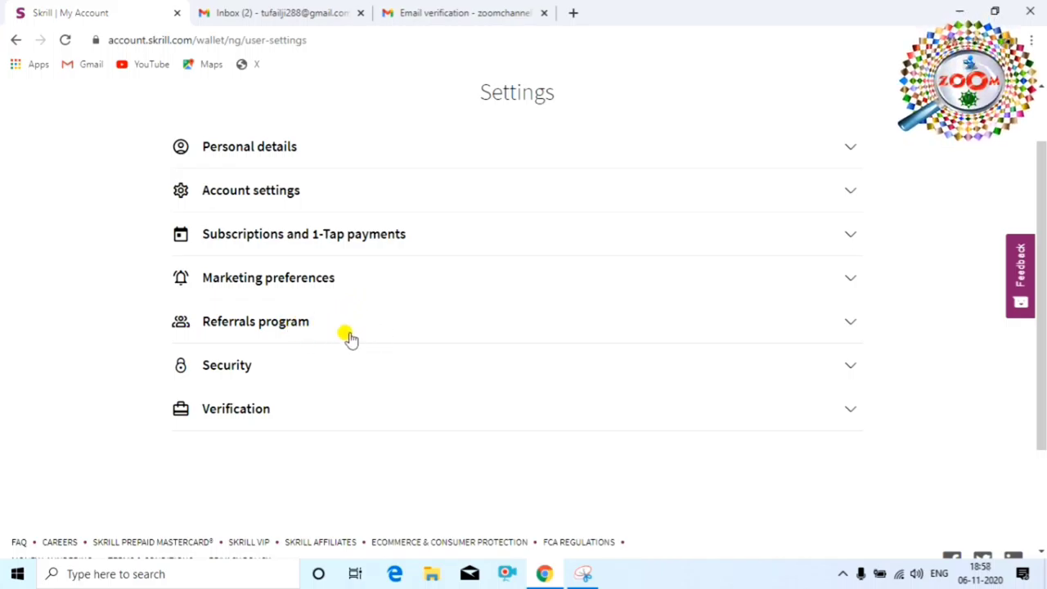
Step: Expand Referrals program and select the personal referral signup link, then deselect it
left_click(274, 321)
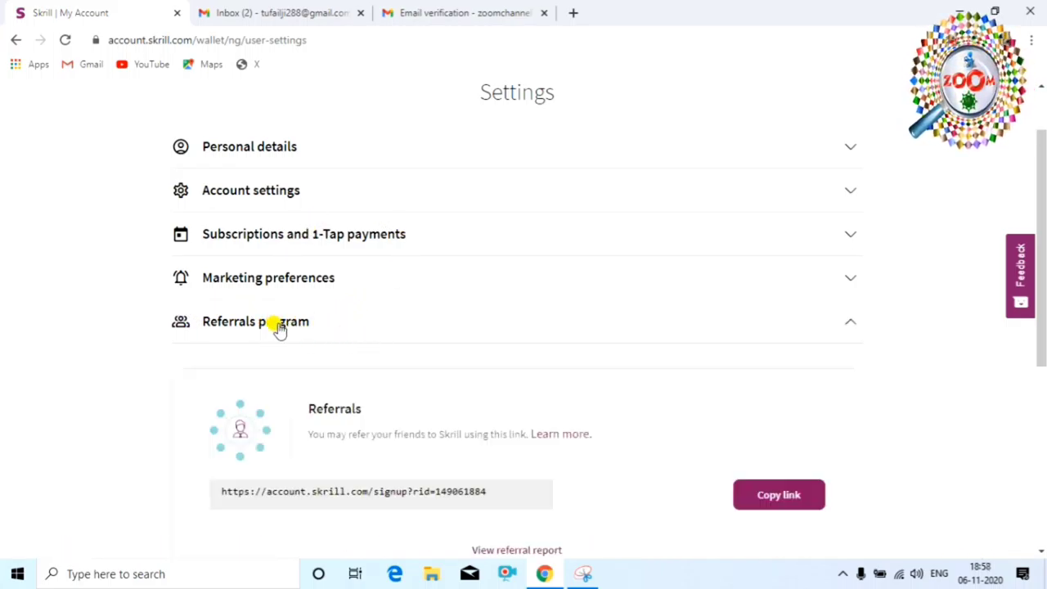
scroll(399, 350, "down", 1)
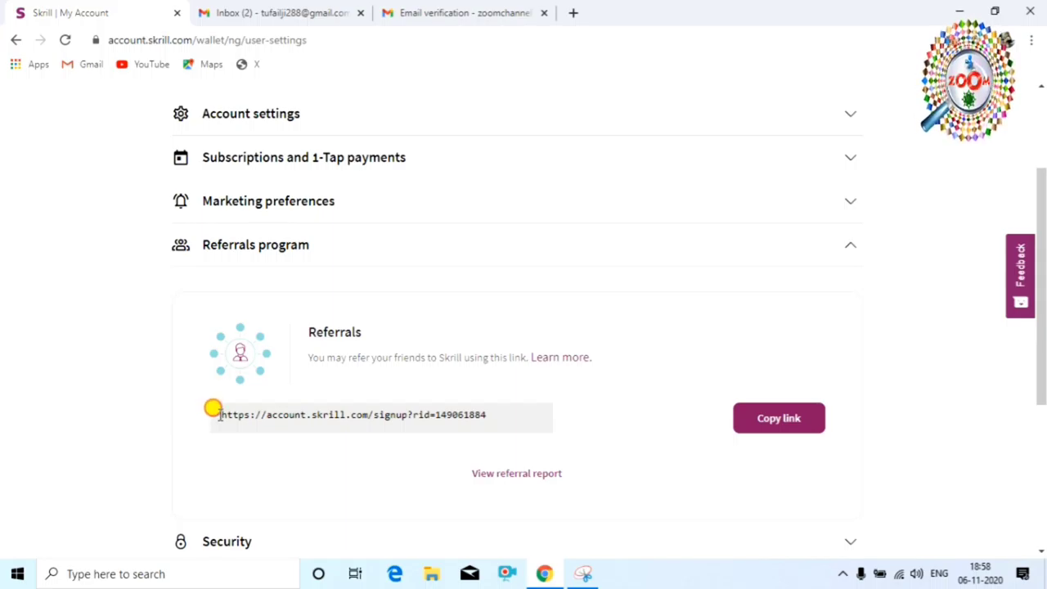
left_click_drag(219, 415, 521, 425)
scroll(512, 418, "down", 1)
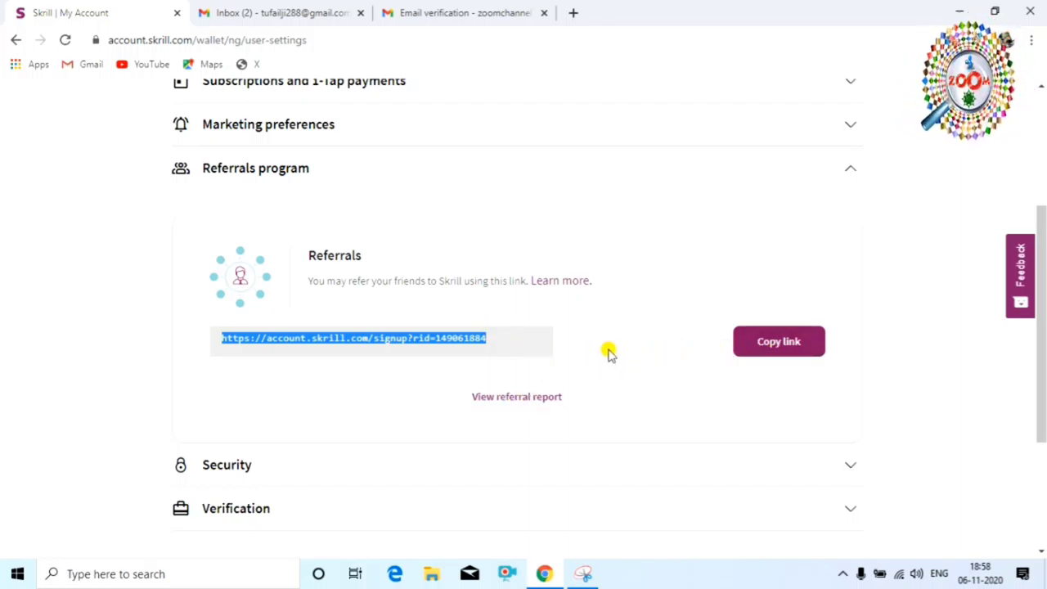
left_click(609, 351)
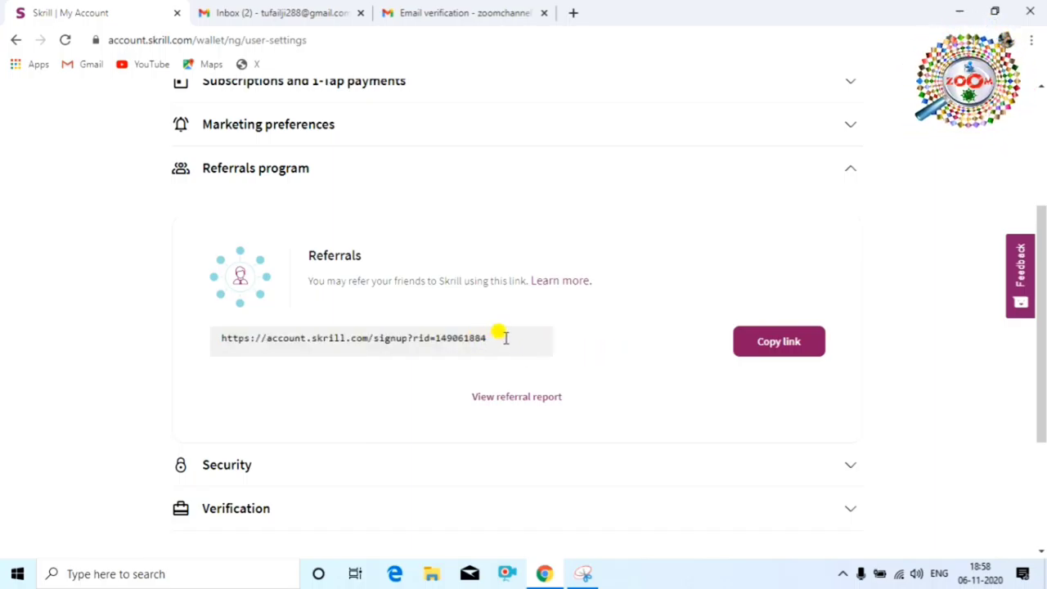
left_click_drag(502, 337, 272, 330)
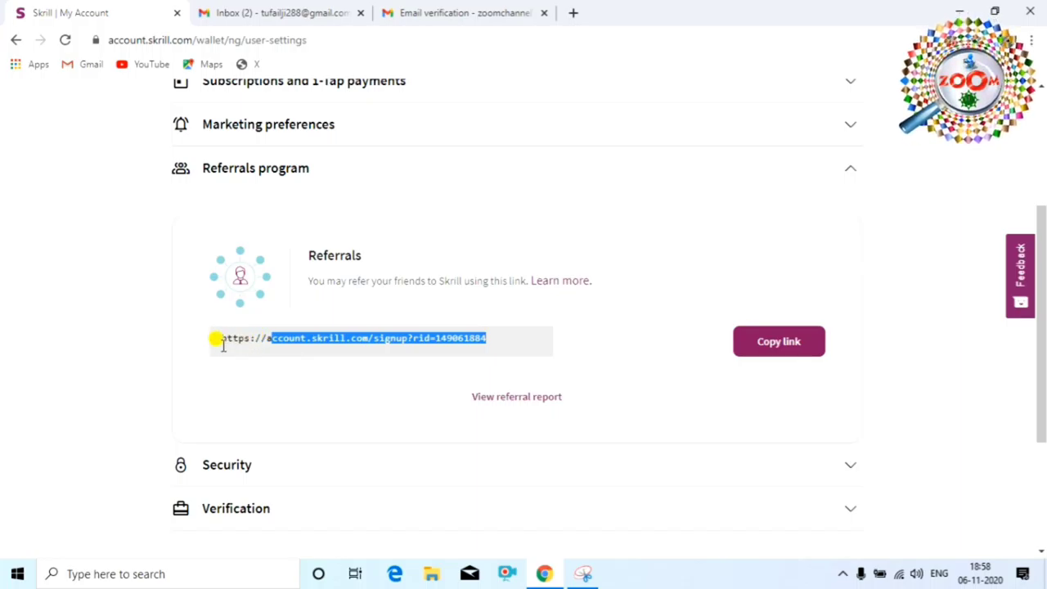
left_click_drag(217, 339, 557, 355)
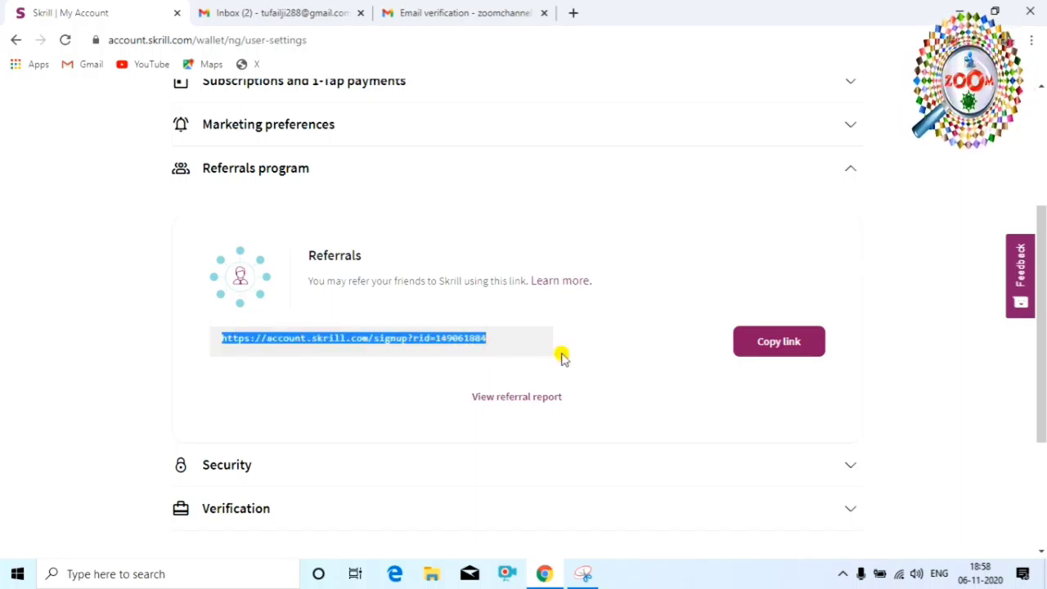
scroll(618, 369, "up", 1)
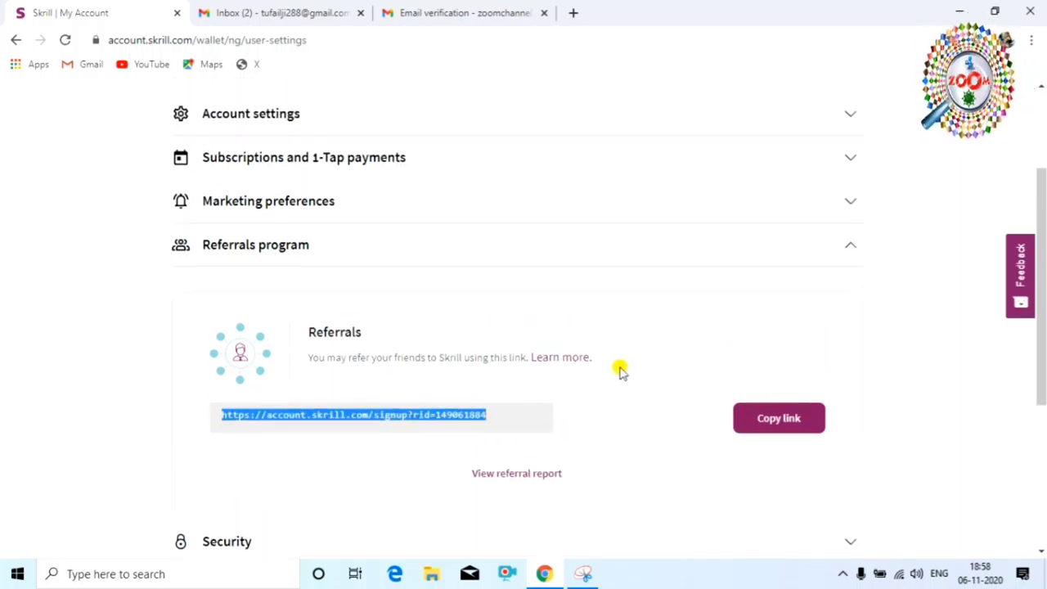
scroll(520, 378, "down", 1)
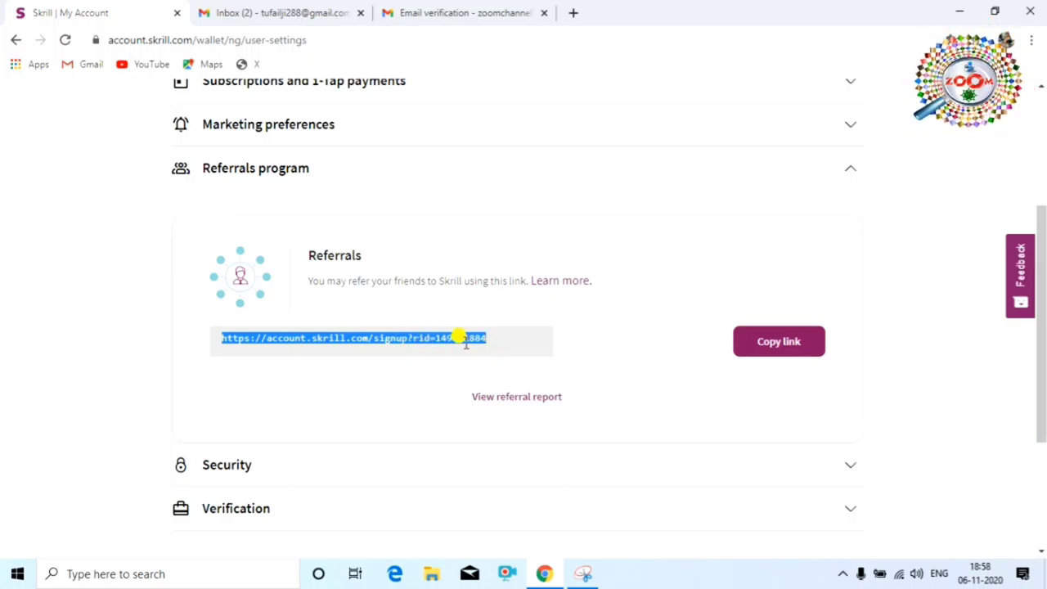
left_click(584, 350)
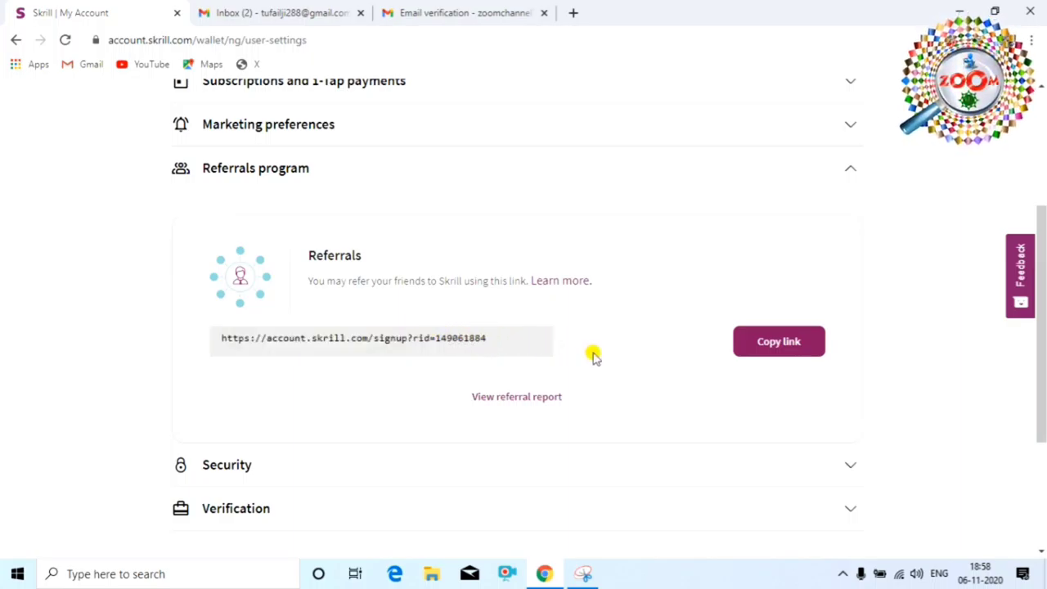
scroll(573, 364, "down", 2)
scroll(736, 368, "up", 4)
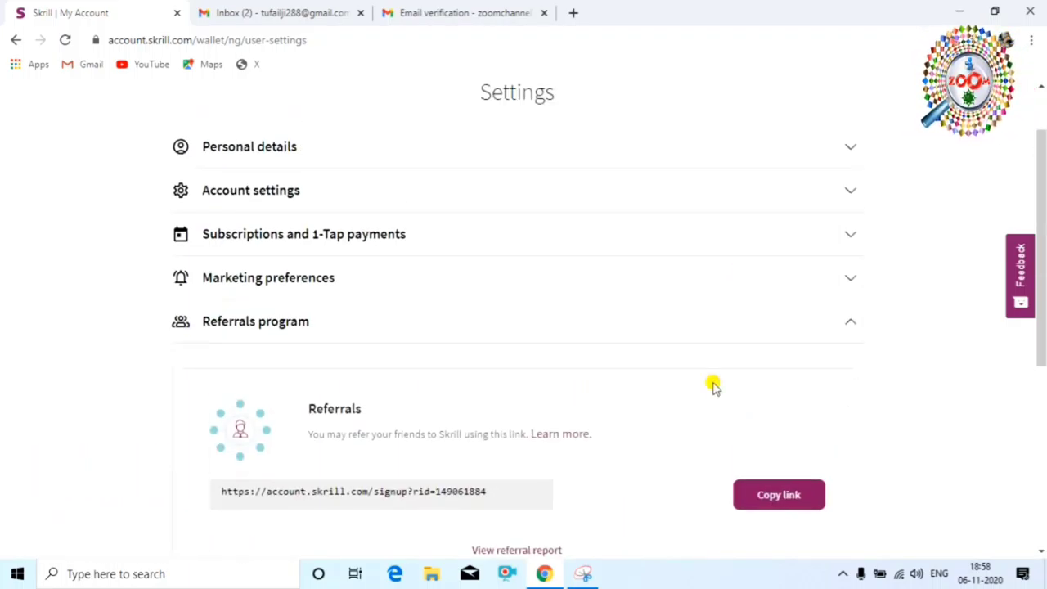
Step: Collapse Referrals program, expand and review Security settings, then toggle Account settings
left_click(562, 324)
scroll(572, 352, "down", 1)
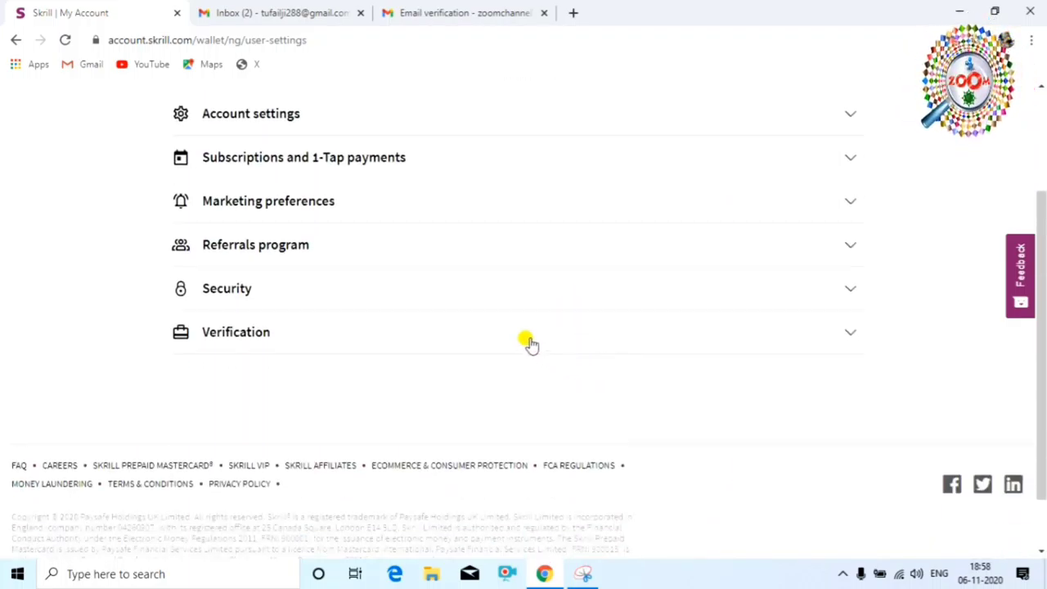
left_click(564, 301)
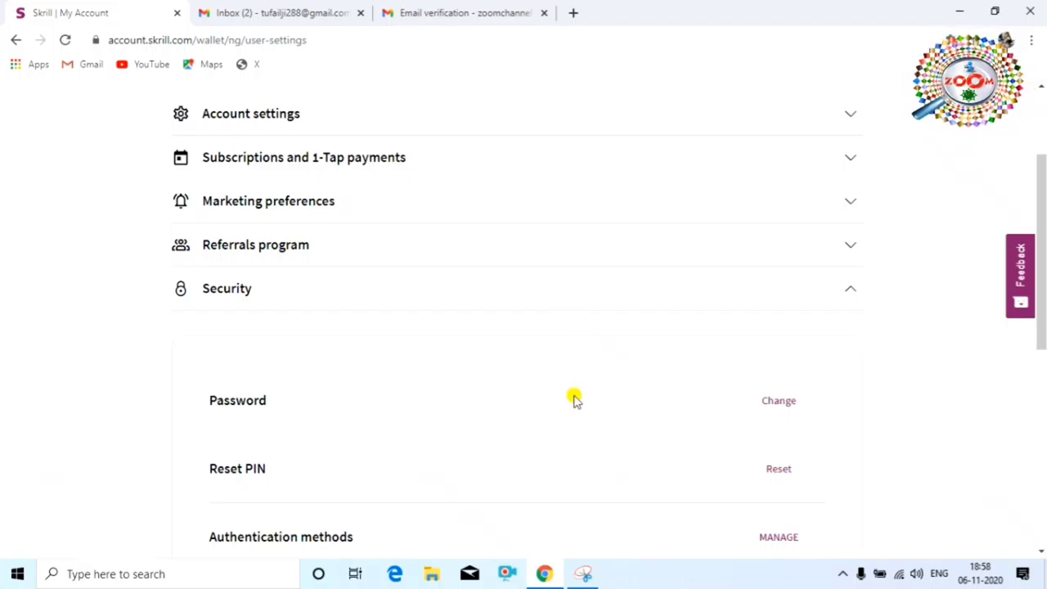
scroll(572, 400, "down", 1)
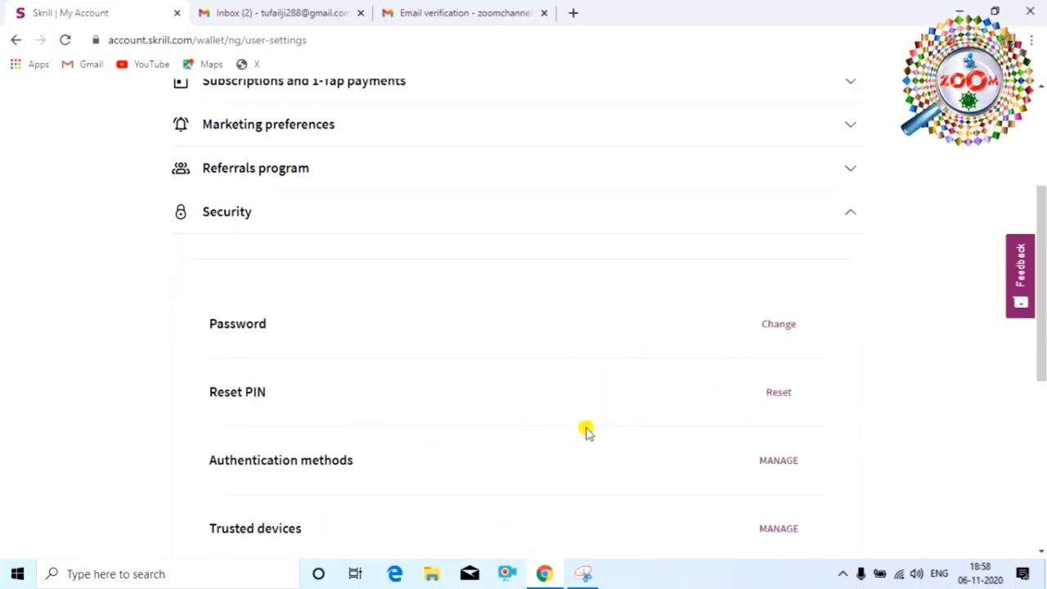
scroll(654, 405, "down", 1)
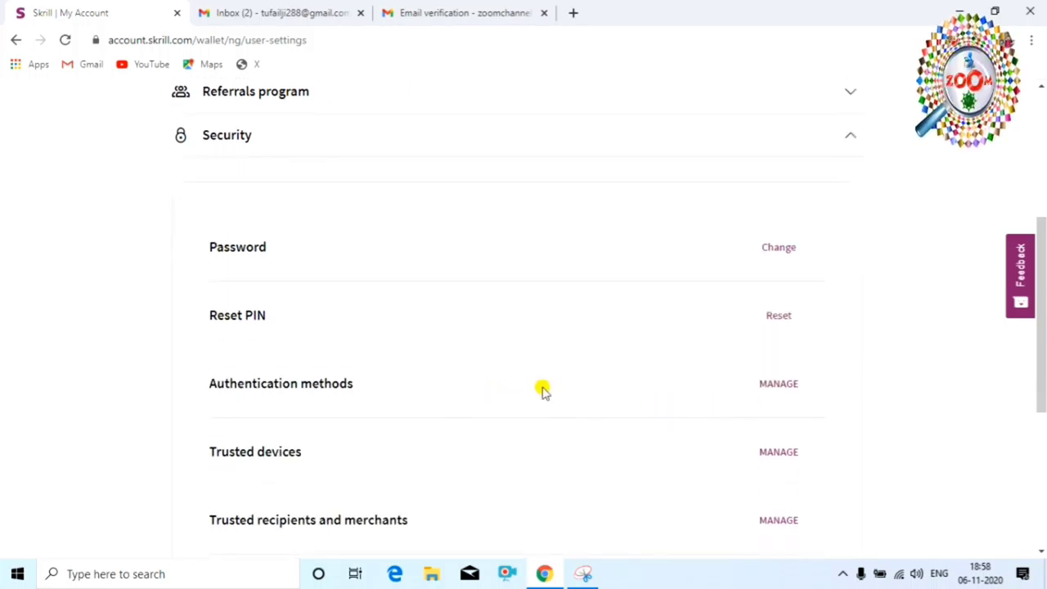
scroll(655, 408, "down", 2)
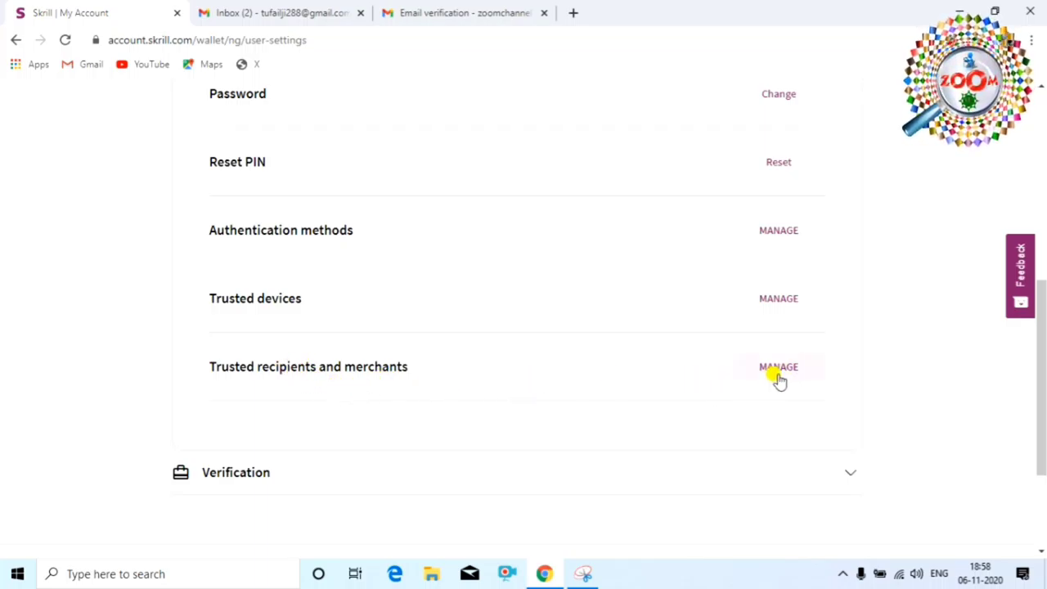
scroll(433, 363, "up", 7)
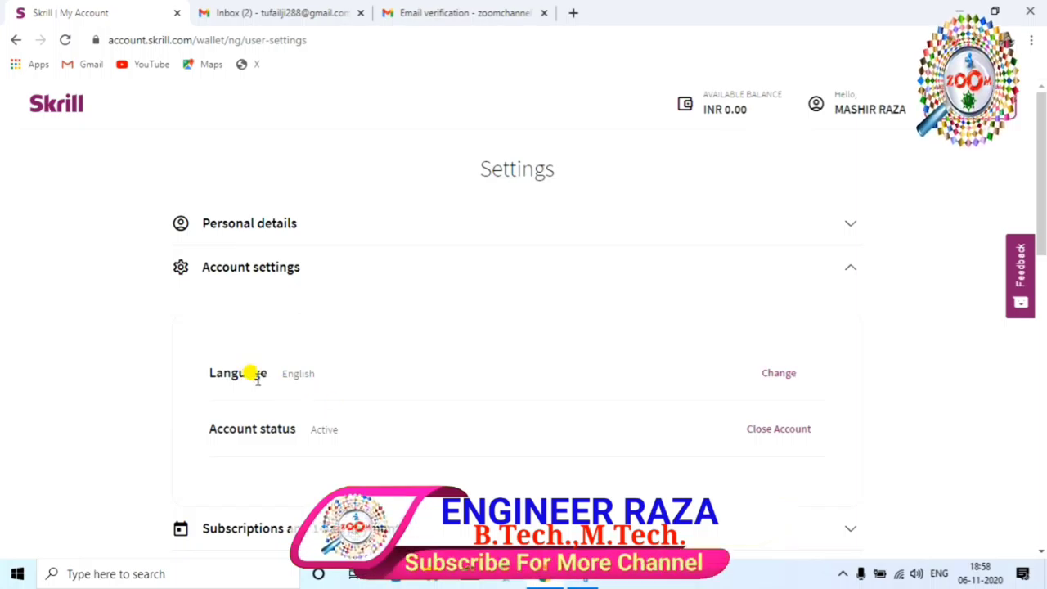
left_click(285, 270)
left_click(285, 270)
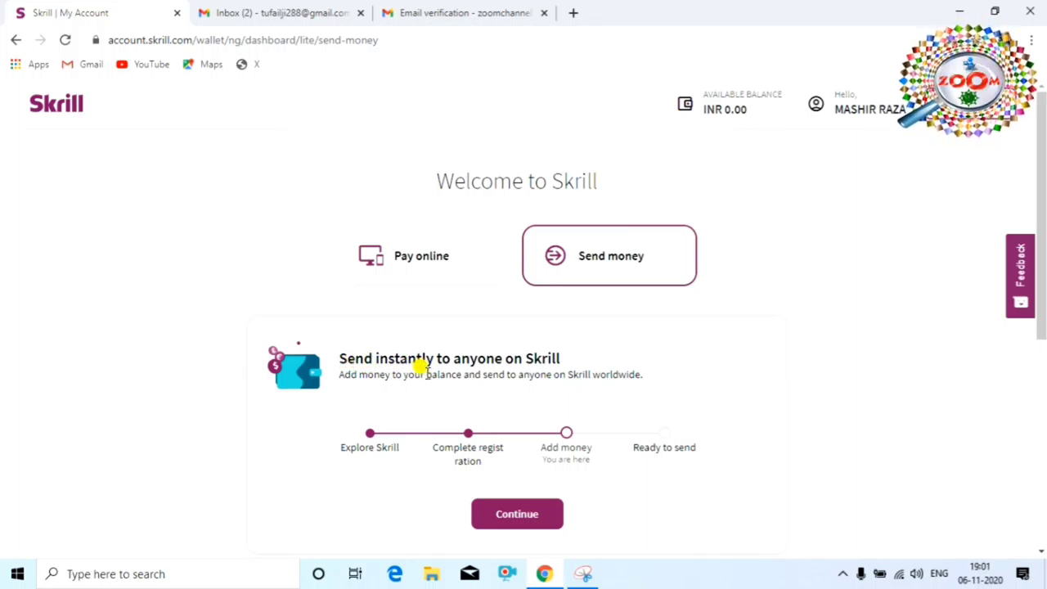
Step: Start an International money transfer, opening Skrill Money Transfer with 1000 INR to 13.36 USD
scroll(425, 367, "down", 3)
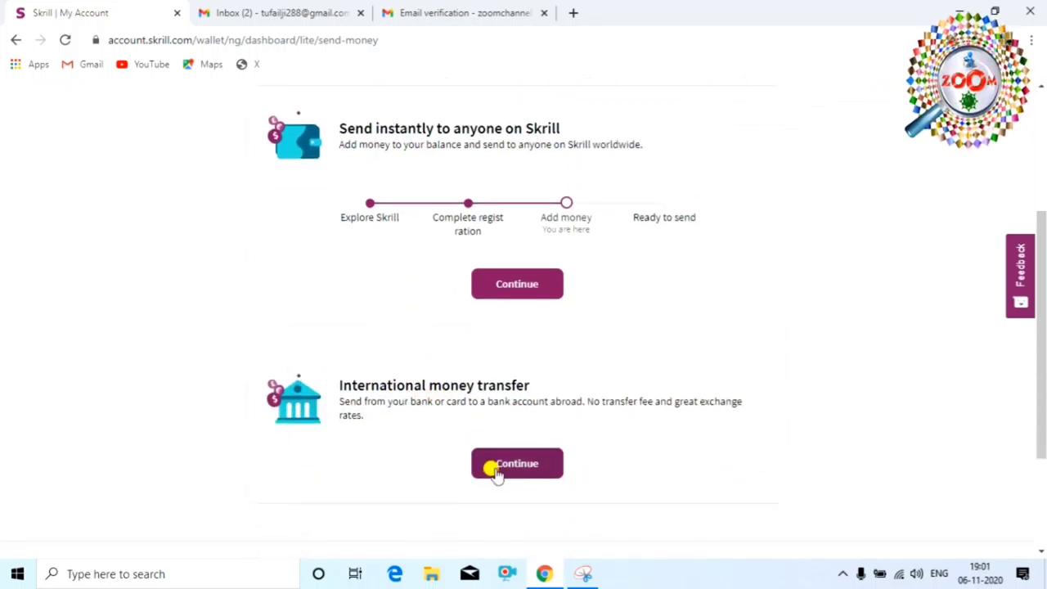
left_click(491, 466)
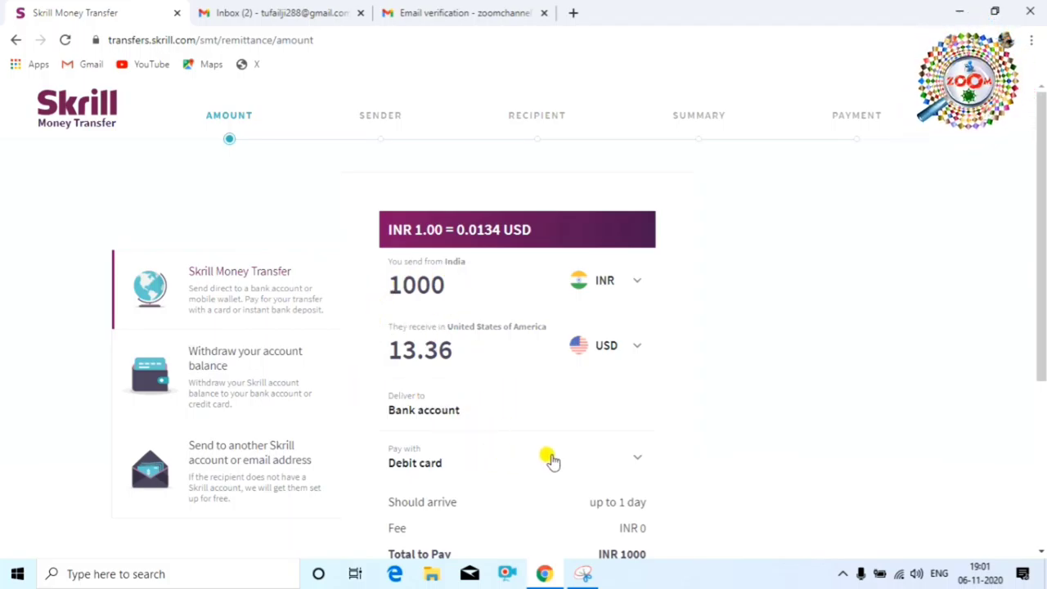
Step: Choose Debit card as the payment method and advance to the recipient step
left_click(586, 465)
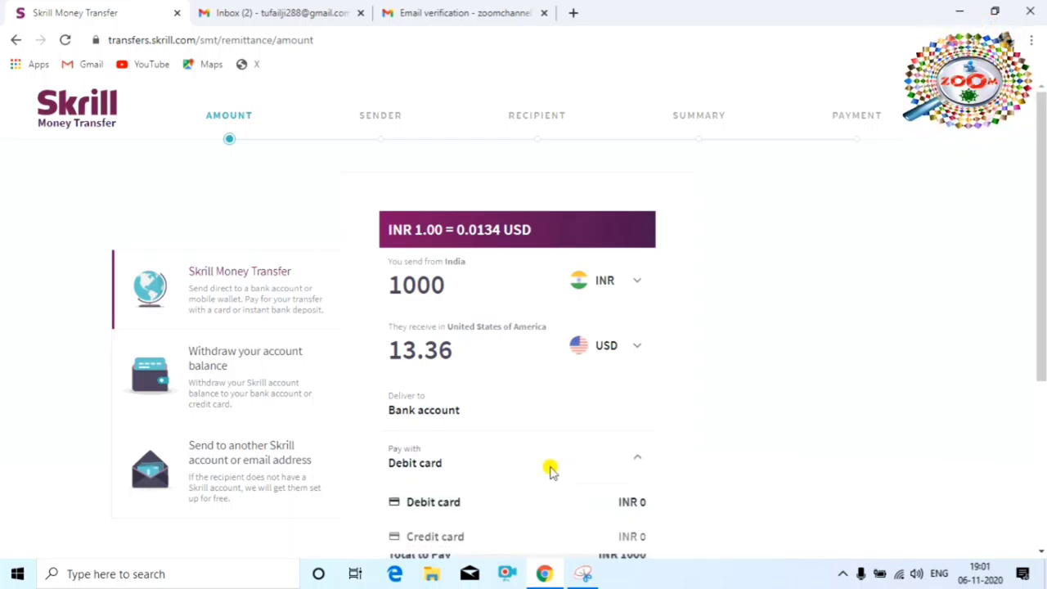
scroll(515, 505, "down", 2)
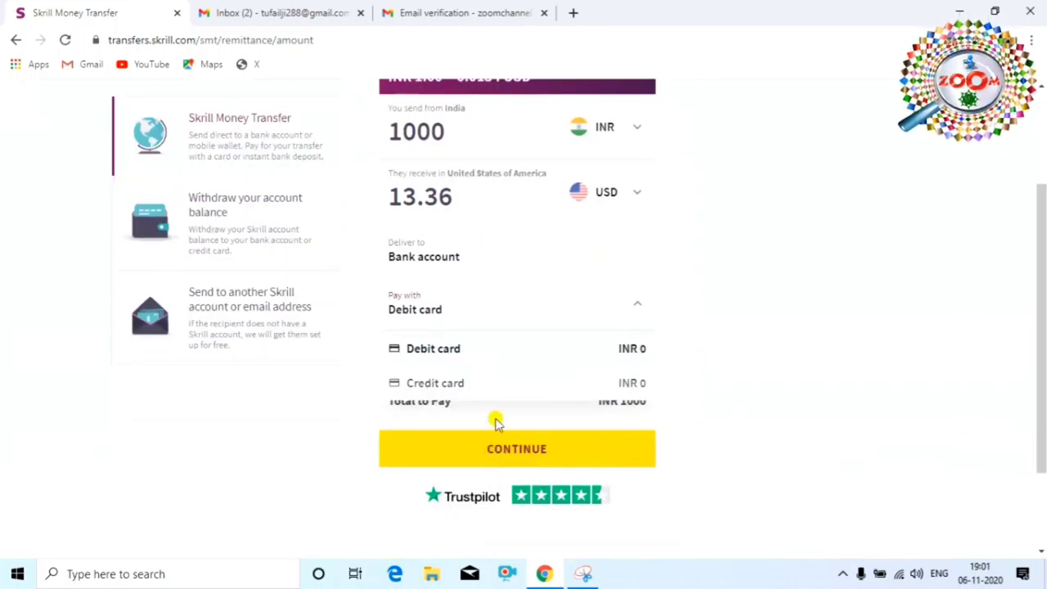
left_click(502, 352)
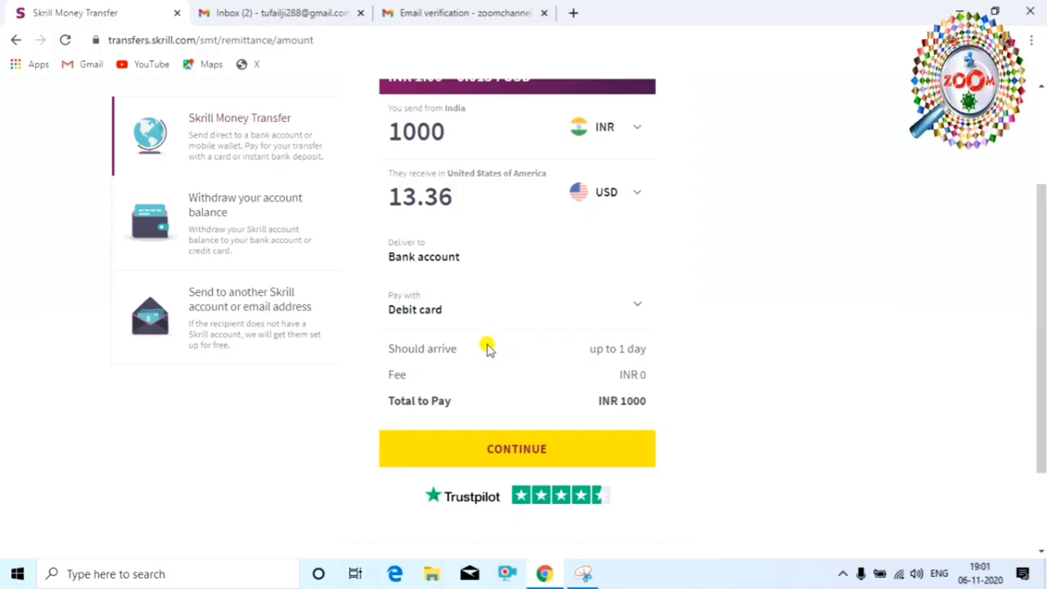
left_click(526, 455)
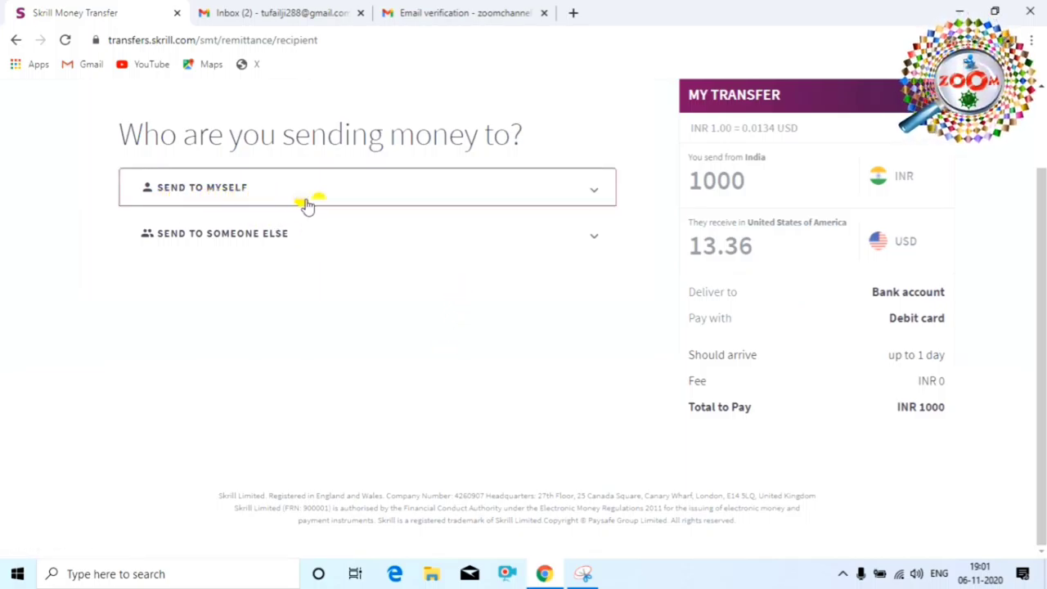
left_click(443, 197)
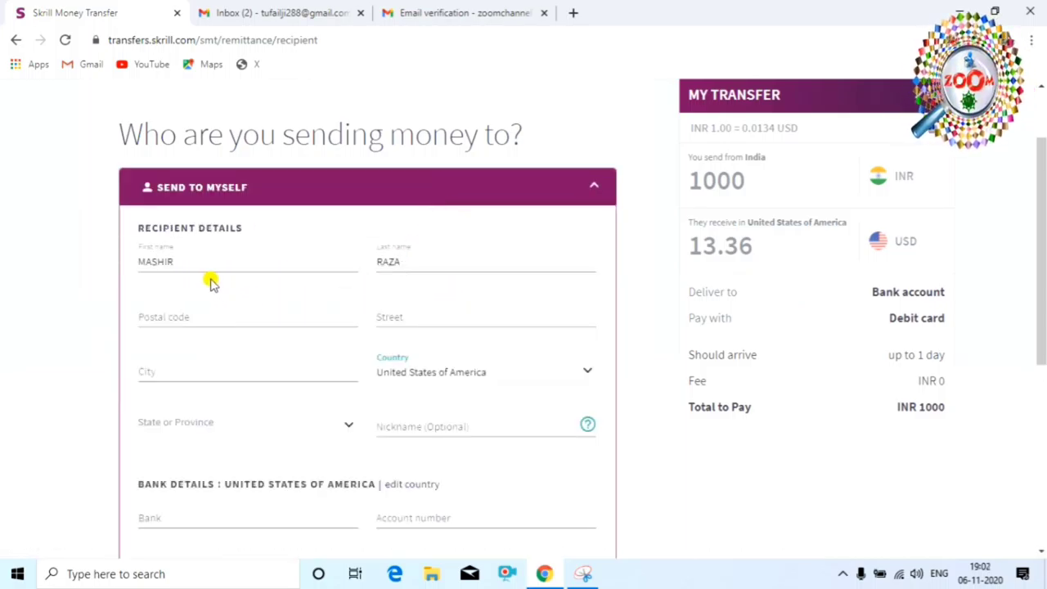
scroll(285, 300, "down", 2)
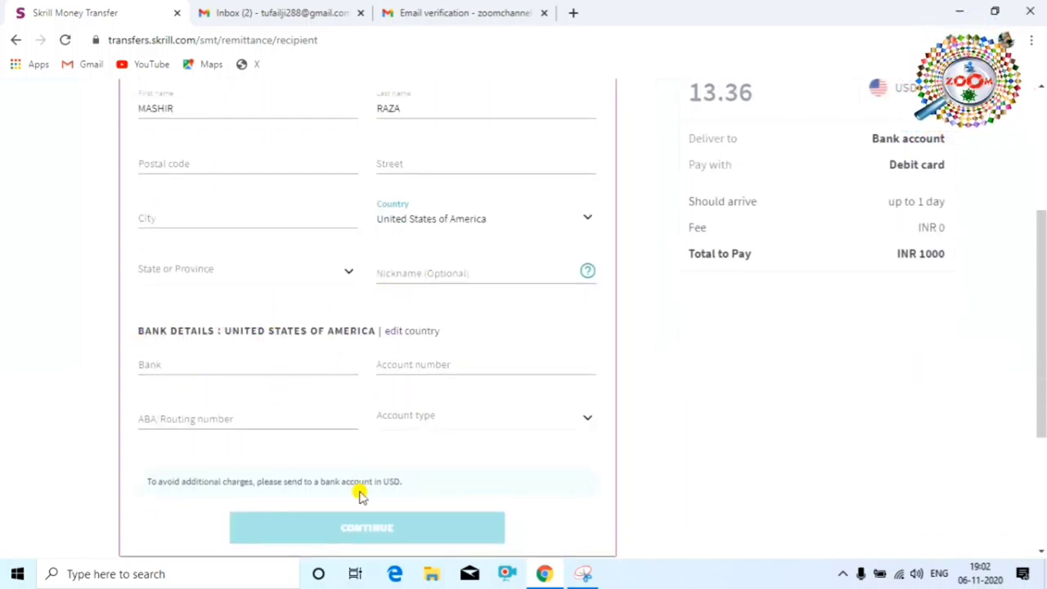
scroll(101, 362, "up", 3)
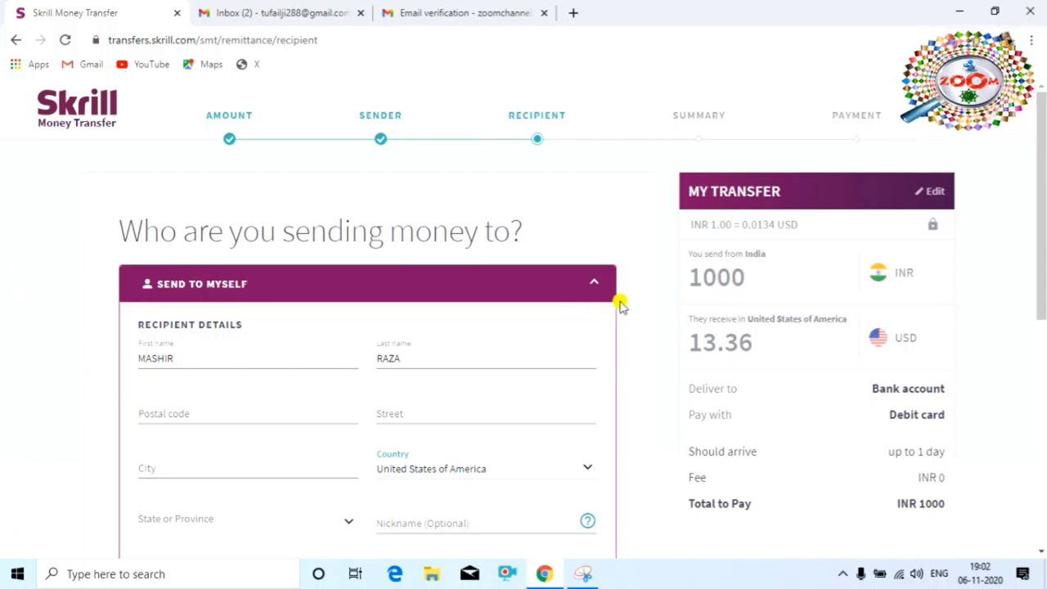
left_click(595, 281)
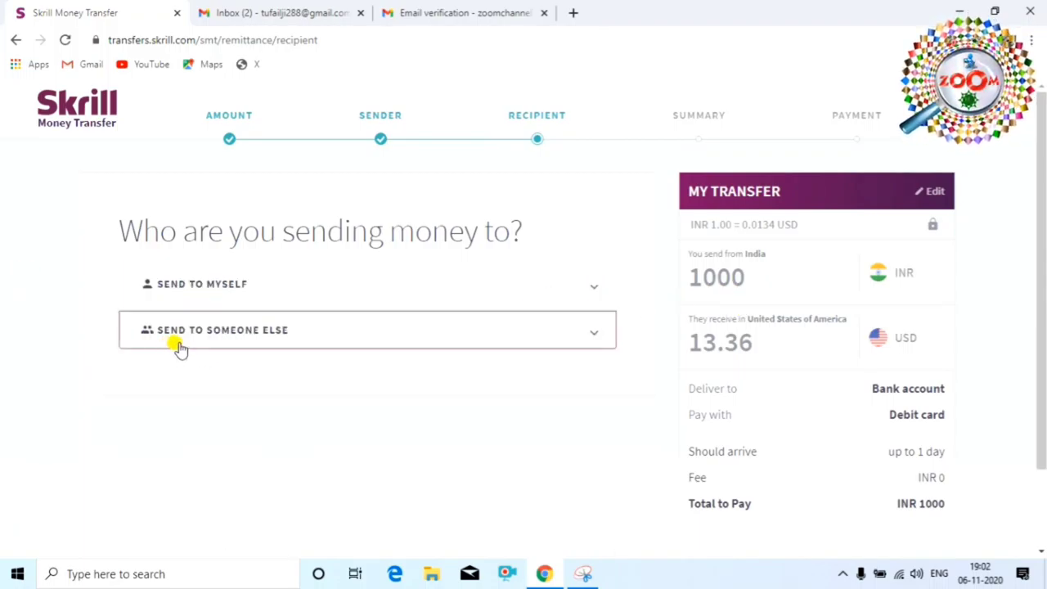
left_click(587, 339)
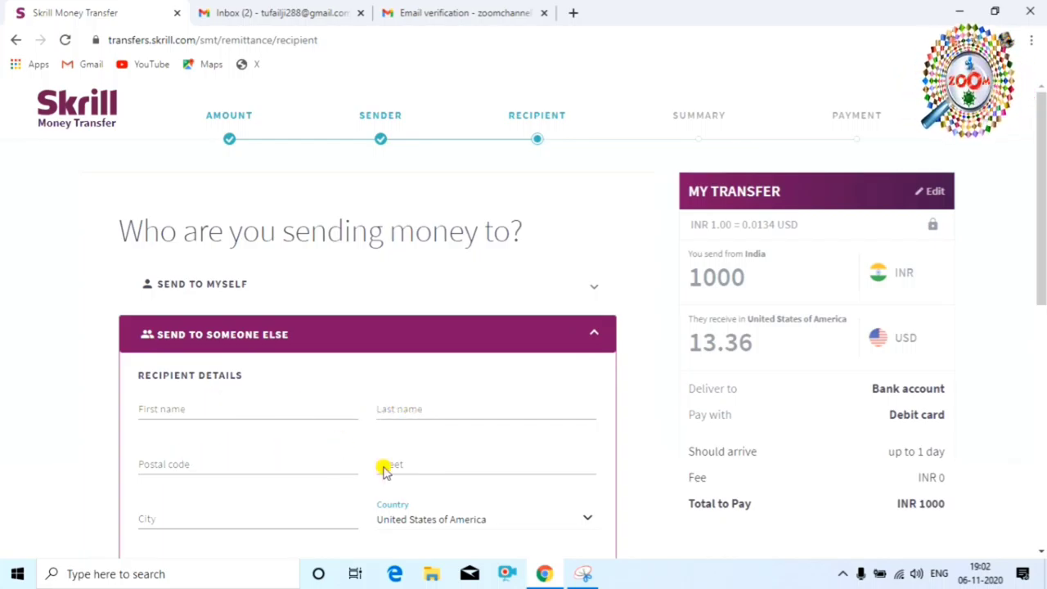
scroll(434, 461, "down", 1)
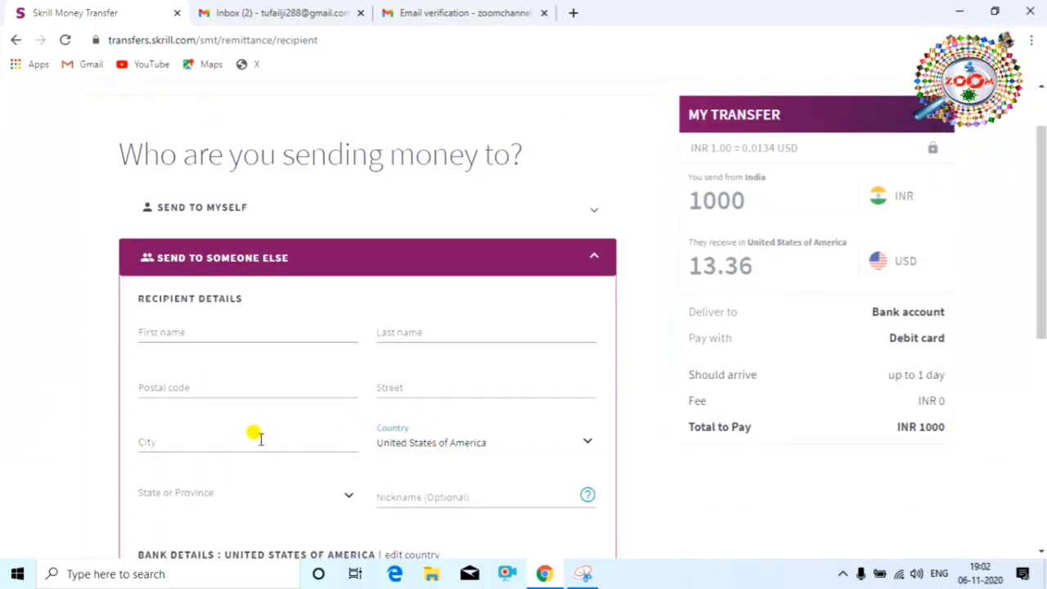
left_click(588, 447)
scroll(518, 451, "down", 5)
scroll(478, 376, "down", 9)
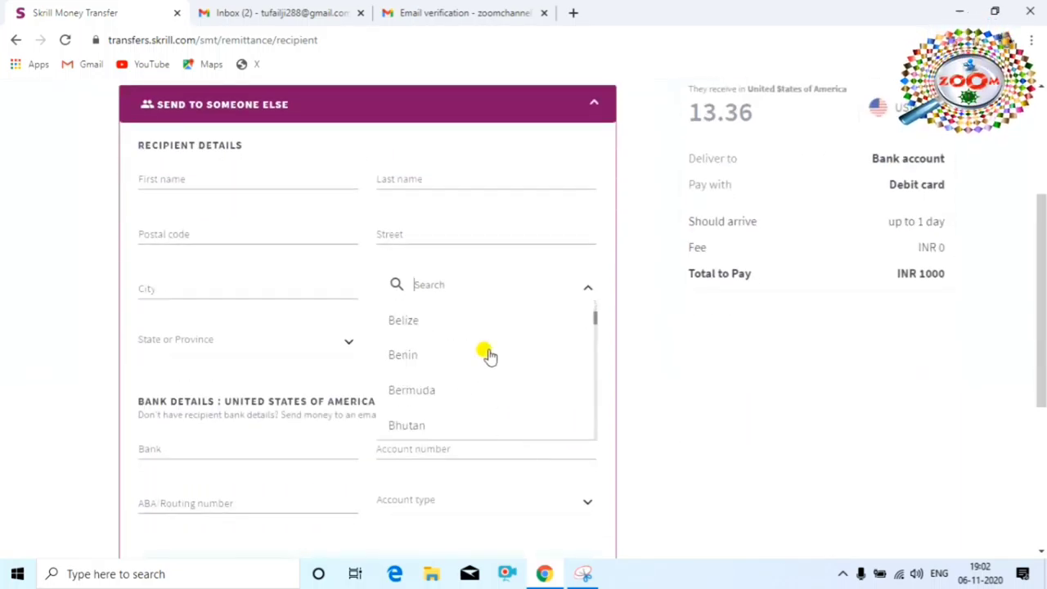
left_click(645, 373)
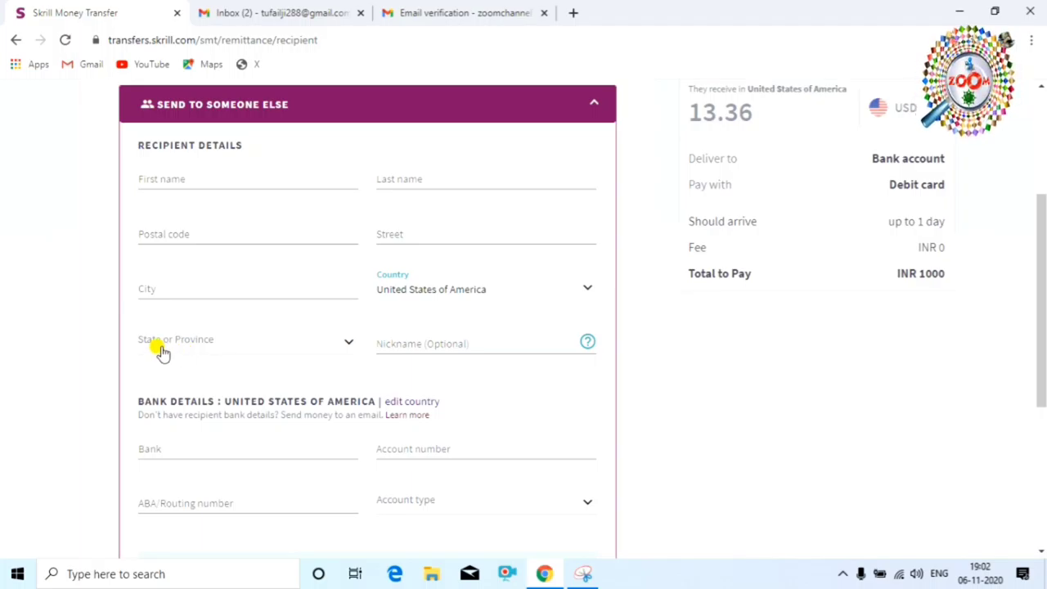
scroll(380, 413, "down", 1)
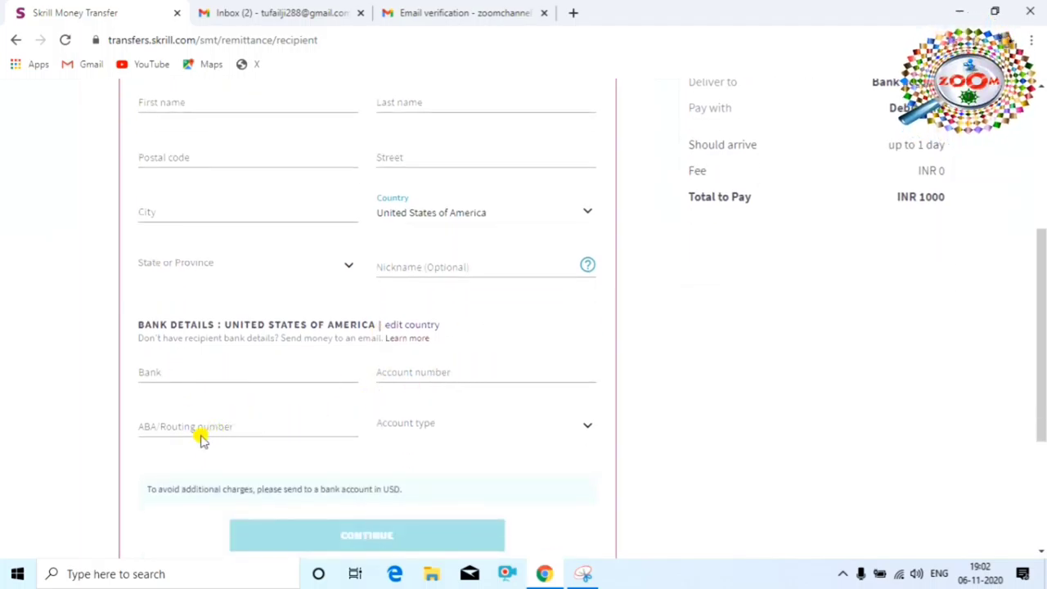
left_click(530, 425)
scroll(691, 467, "down", 2)
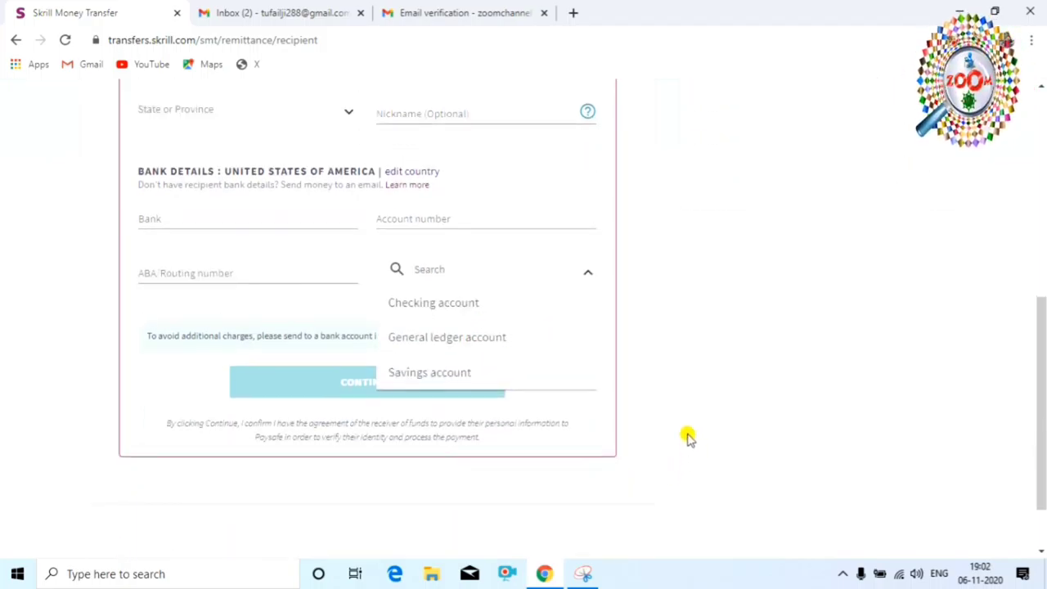
left_click(687, 434)
scroll(389, 390, "up", 4)
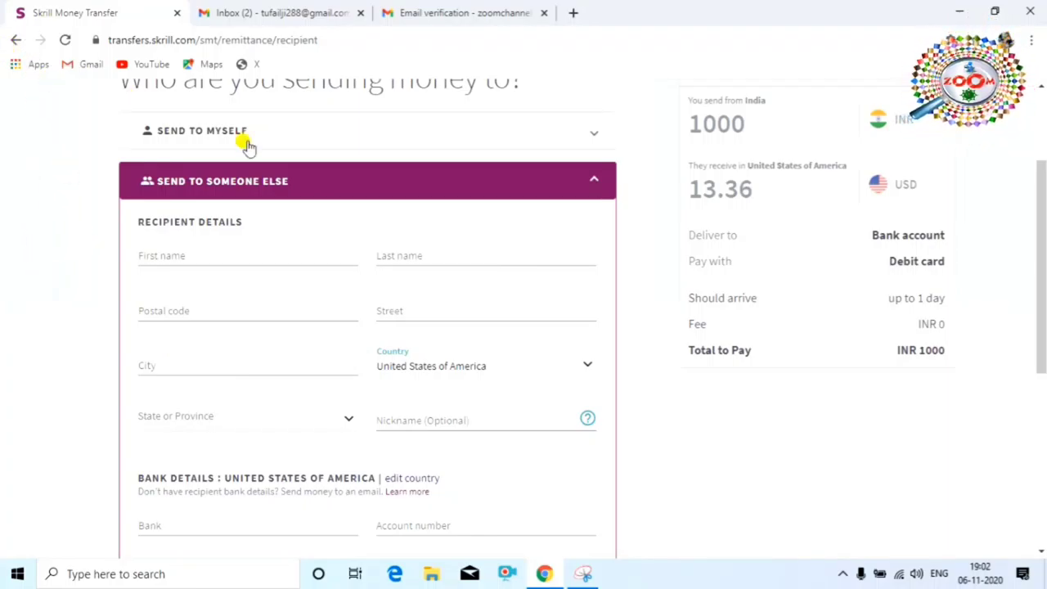
scroll(133, 96, "up", 2)
left_click(588, 333)
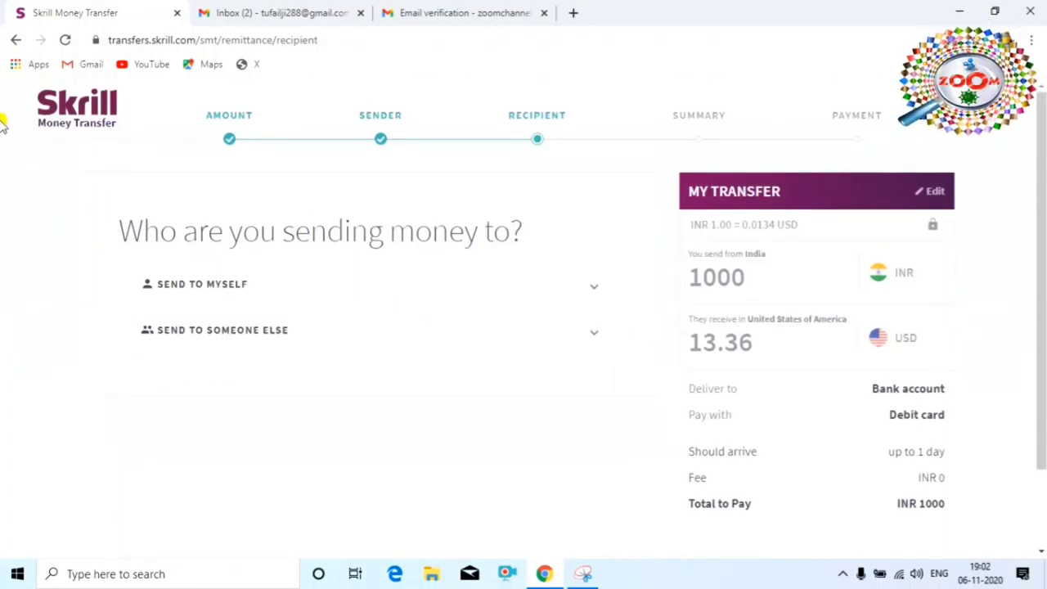
Step: Compare the withdraw-balance and send-to-Skrill-account-or-email options, then continue to the Skrill account
left_click(16, 40)
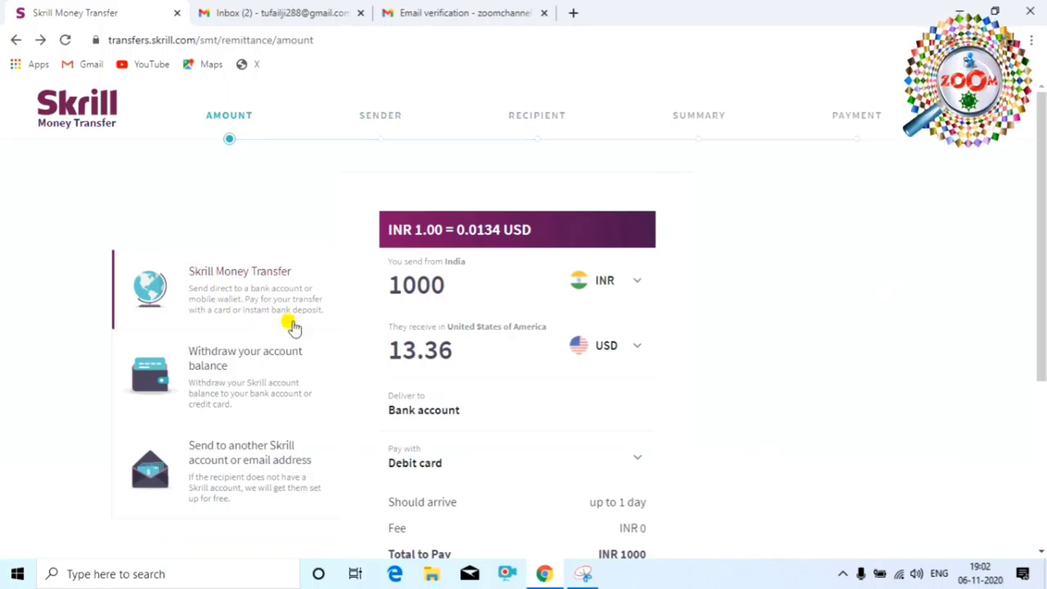
left_click(218, 357)
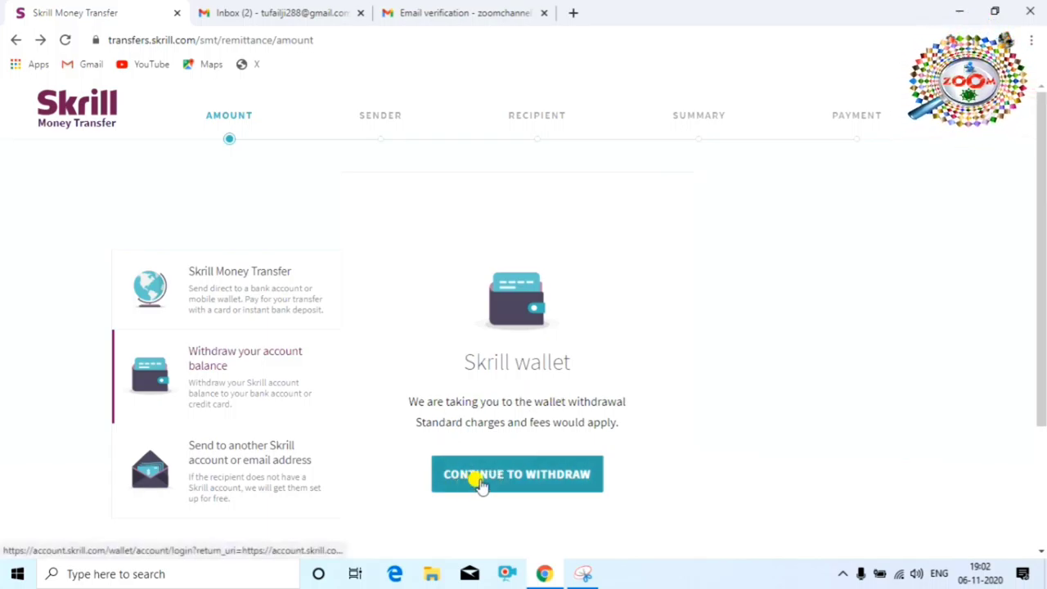
left_click(204, 454)
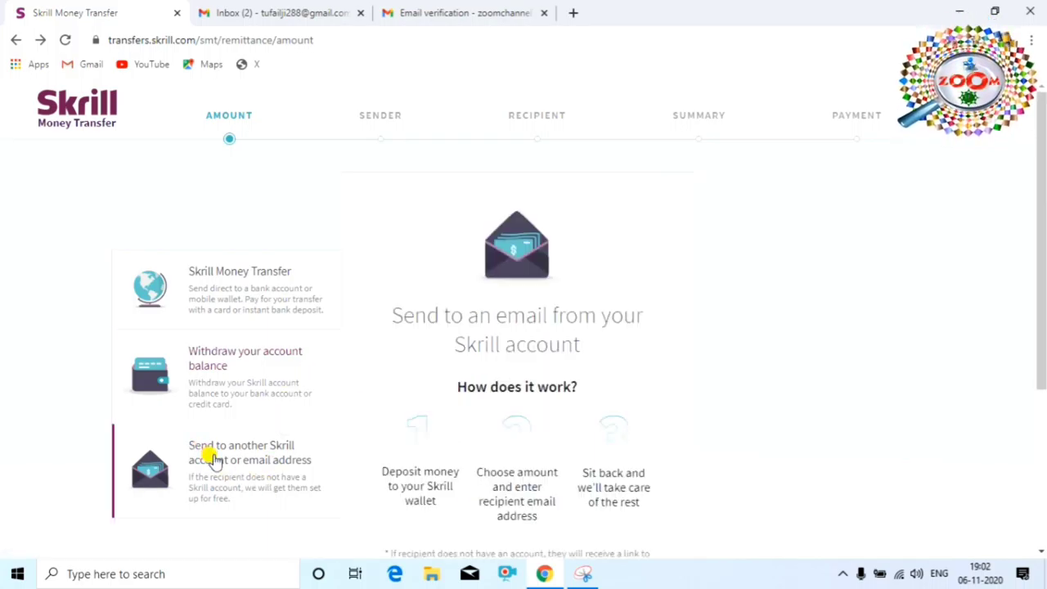
scroll(365, 384, "down", 2)
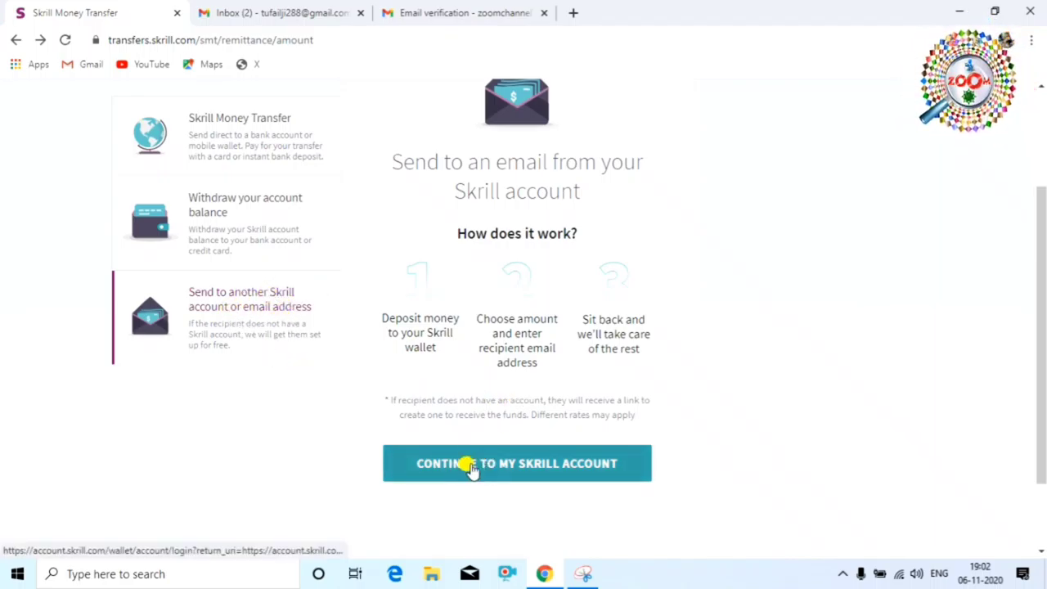
left_click(541, 473)
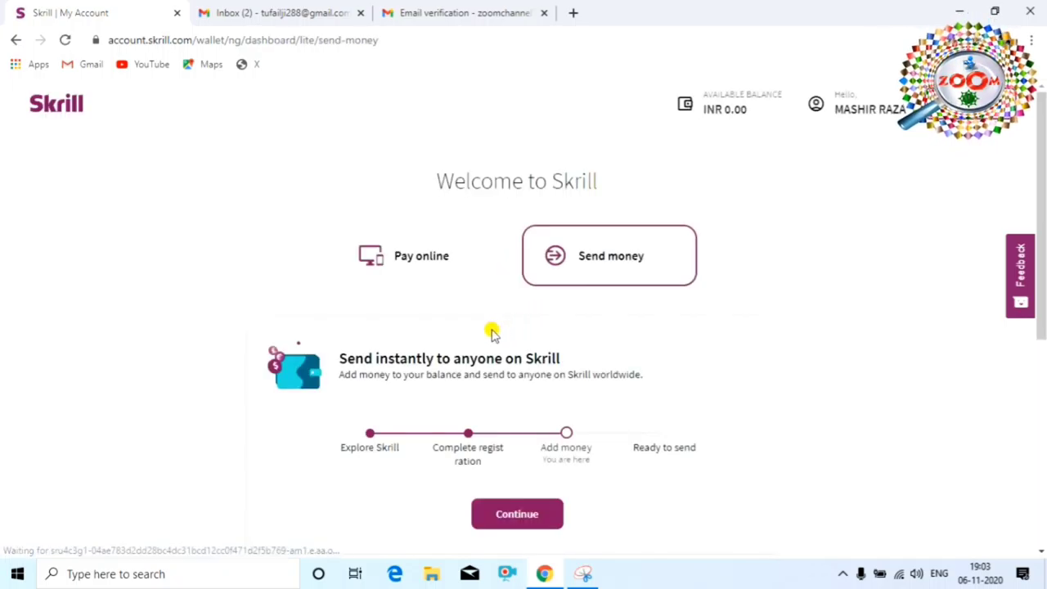
Step: Choose Send money on the Welcome dashboard and continue to the Add money deposit step
scroll(450, 364, "down", 2)
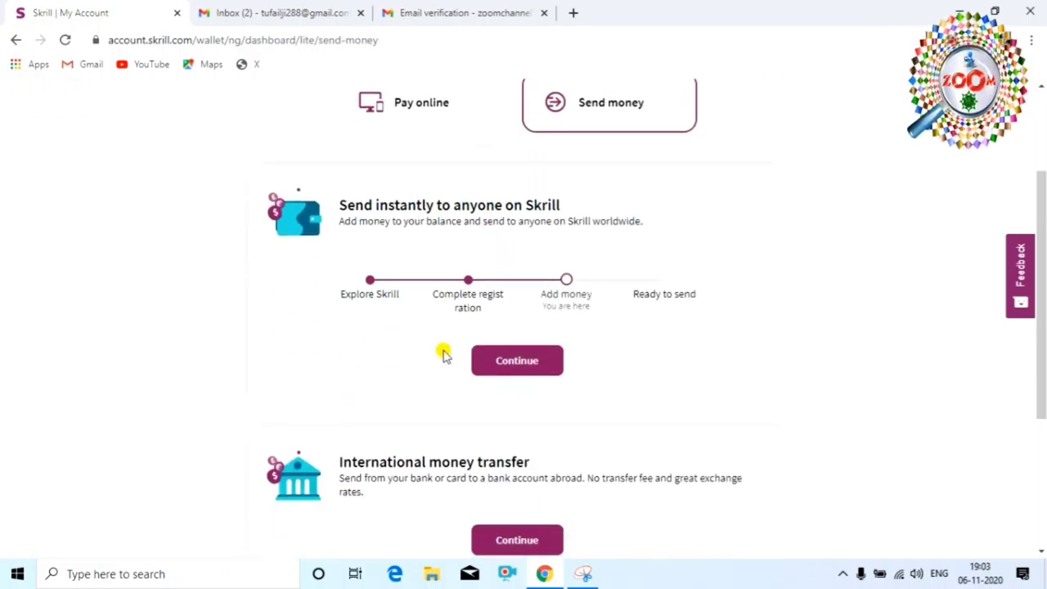
scroll(527, 286, "up", 2)
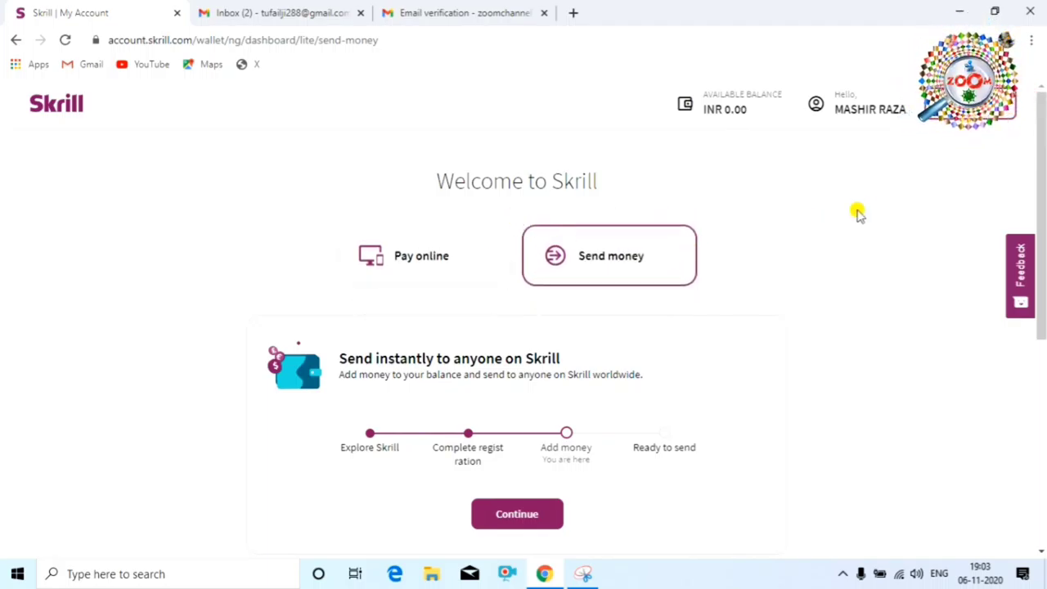
left_click(637, 265)
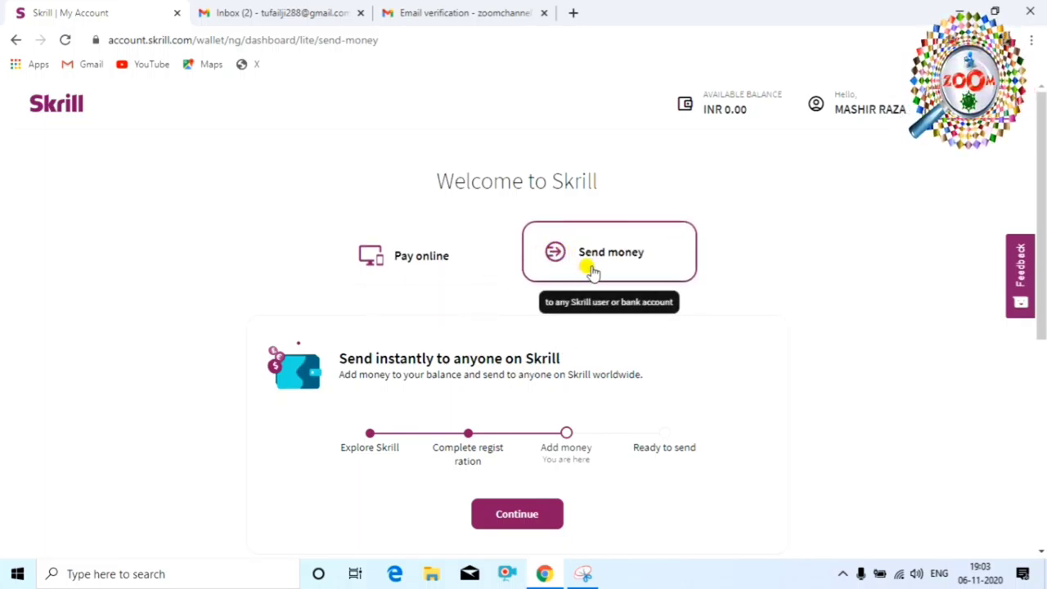
left_click(510, 511)
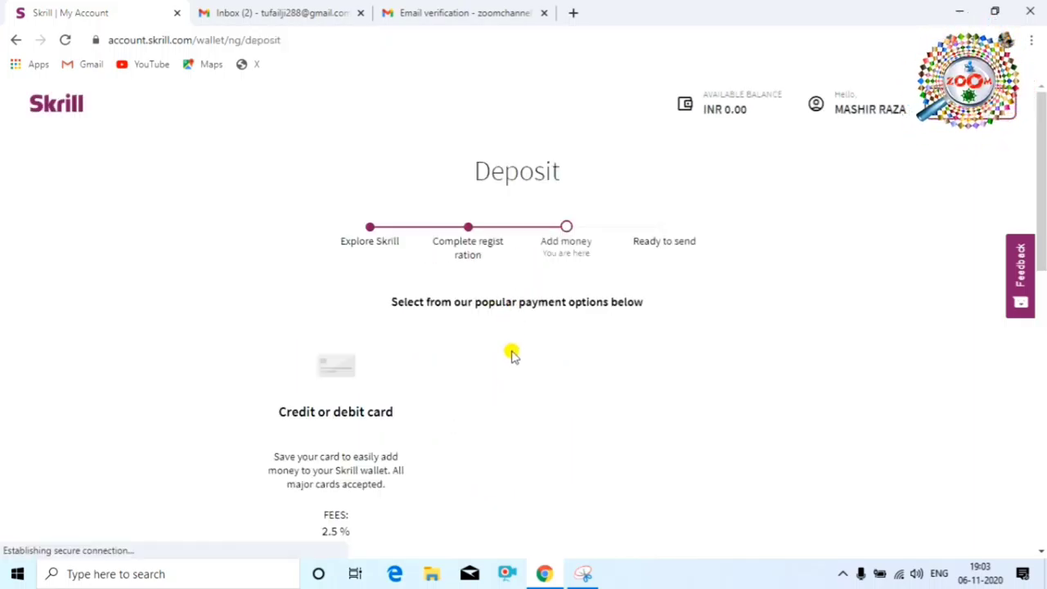
Step: Review the Deposit payment options, including card deposits at 2.5% fees, and open the account panel
scroll(510, 353, "down", 1)
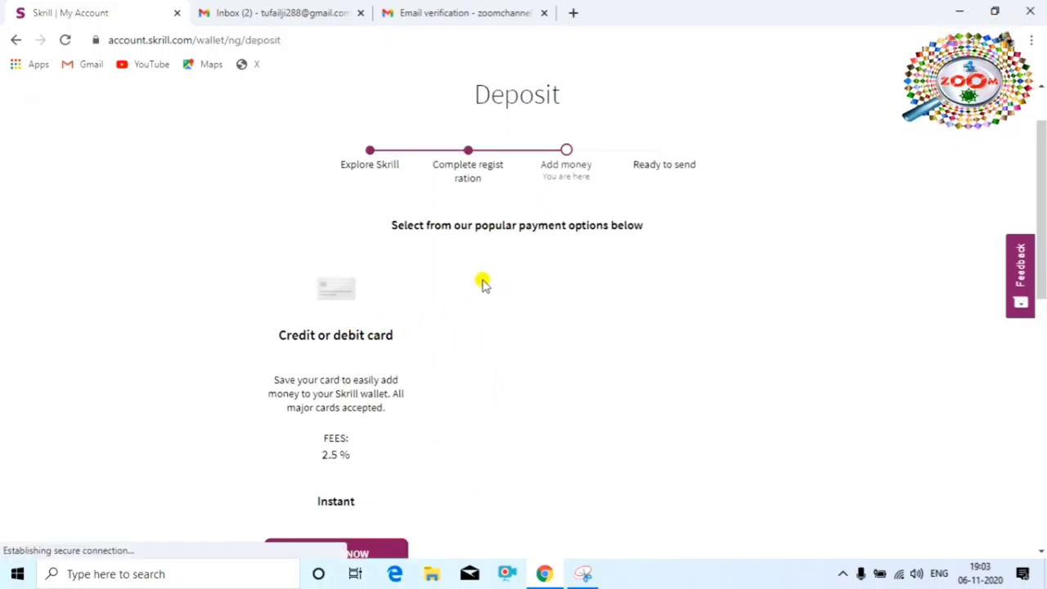
scroll(494, 276, "up", 1)
scroll(496, 276, "down", 4)
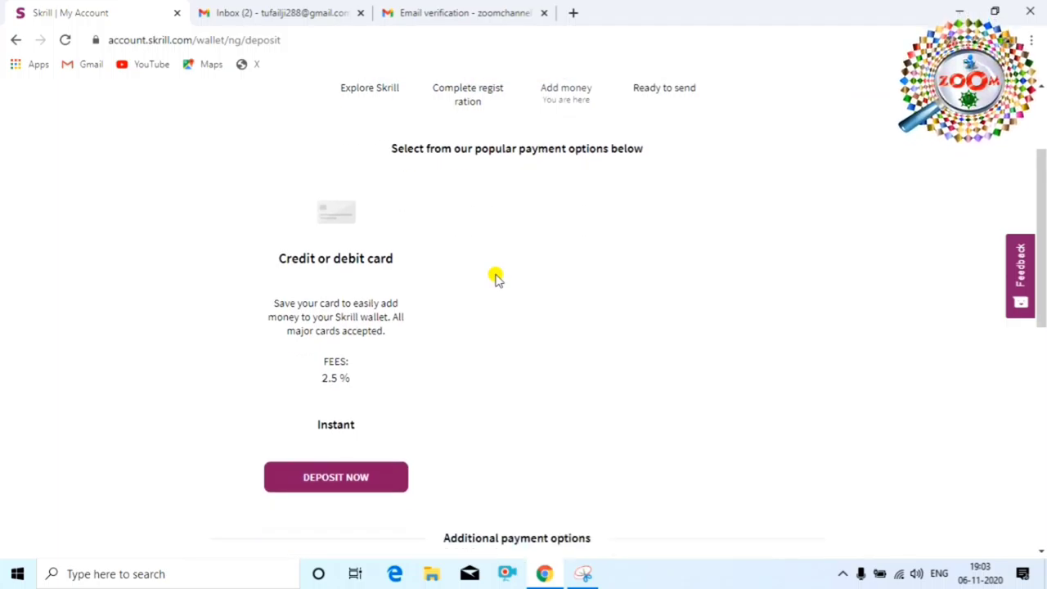
scroll(495, 277, "up", 4)
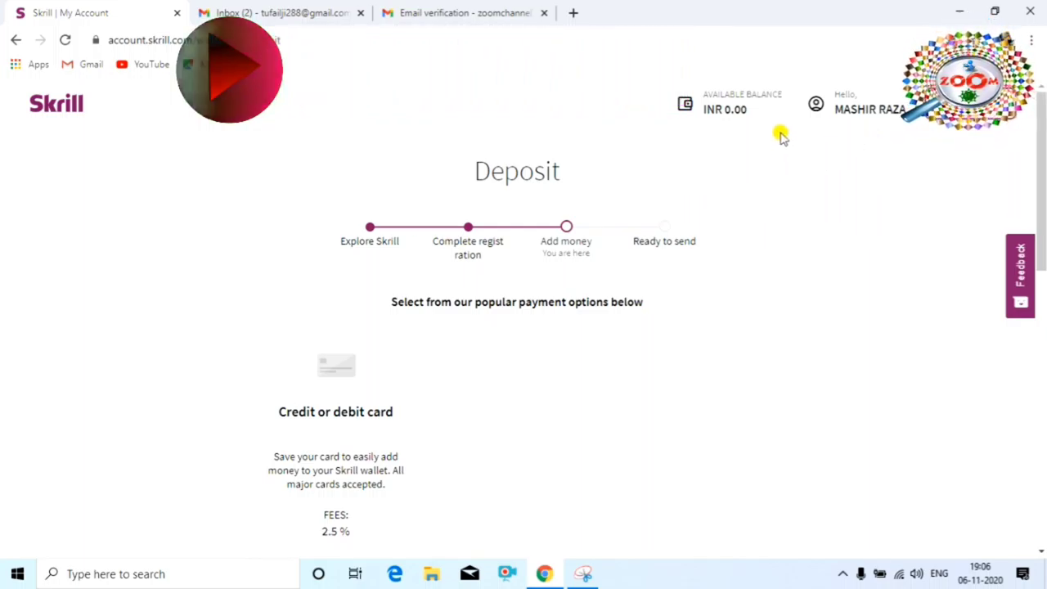
left_click(848, 114)
Step: In Settings, run VERIFY under Verification, which says no verification is needed until funds are deposited
left_click(59, 250)
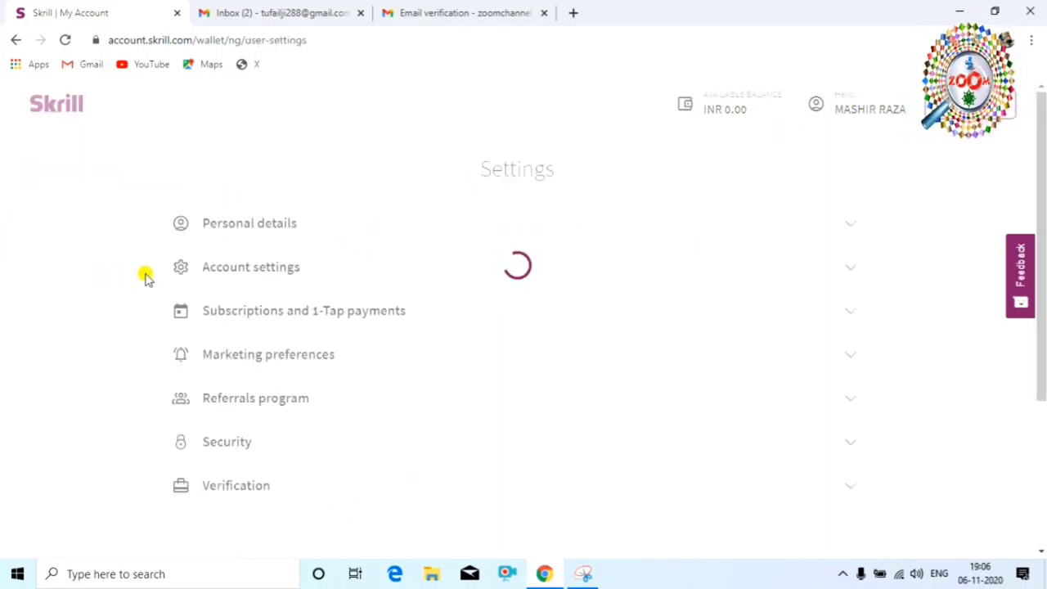
scroll(197, 274, "down", 3)
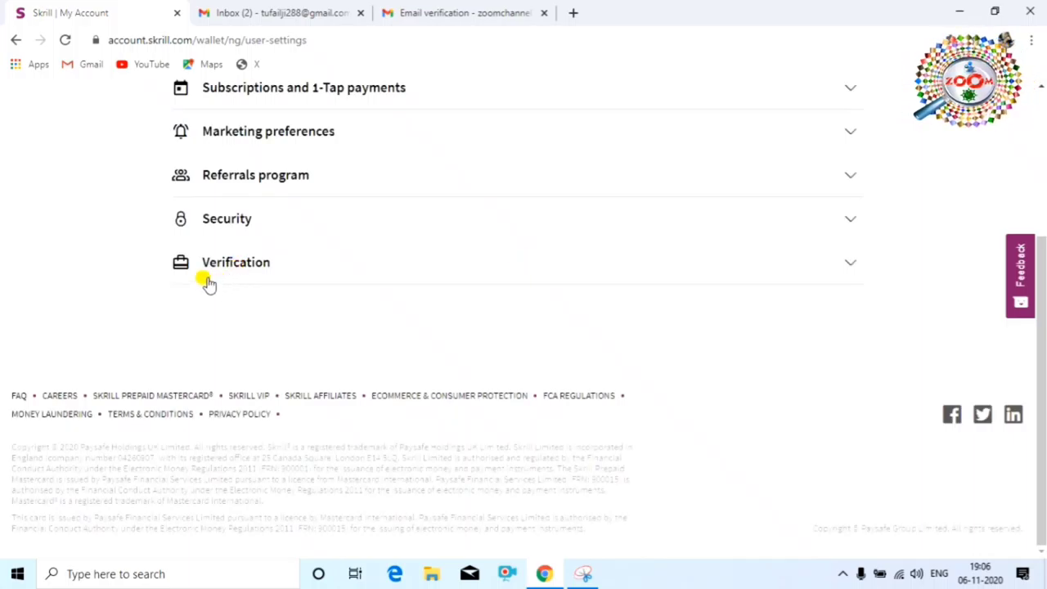
left_click(253, 268)
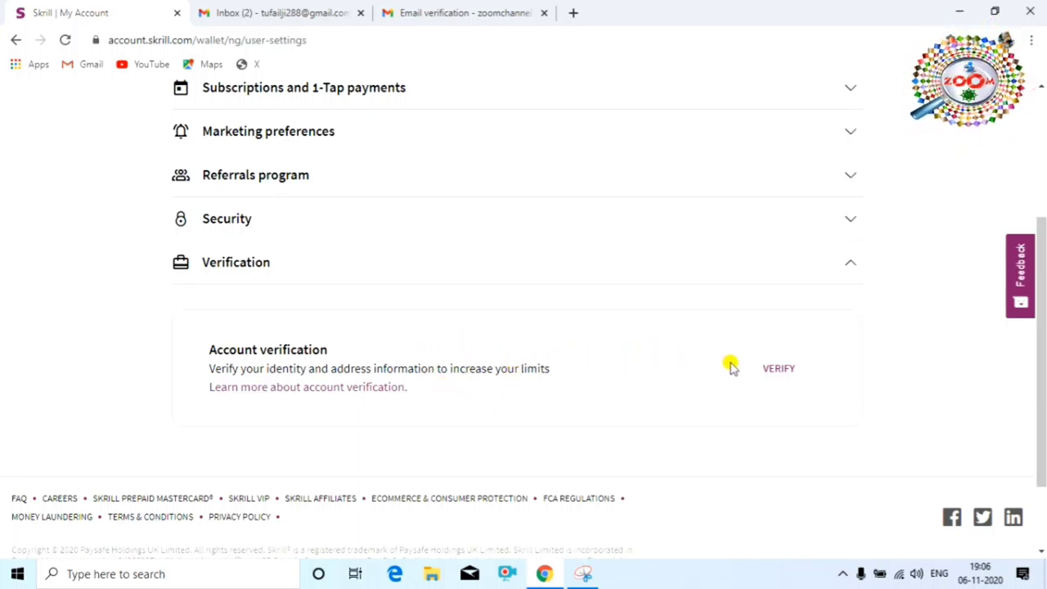
left_click(774, 375)
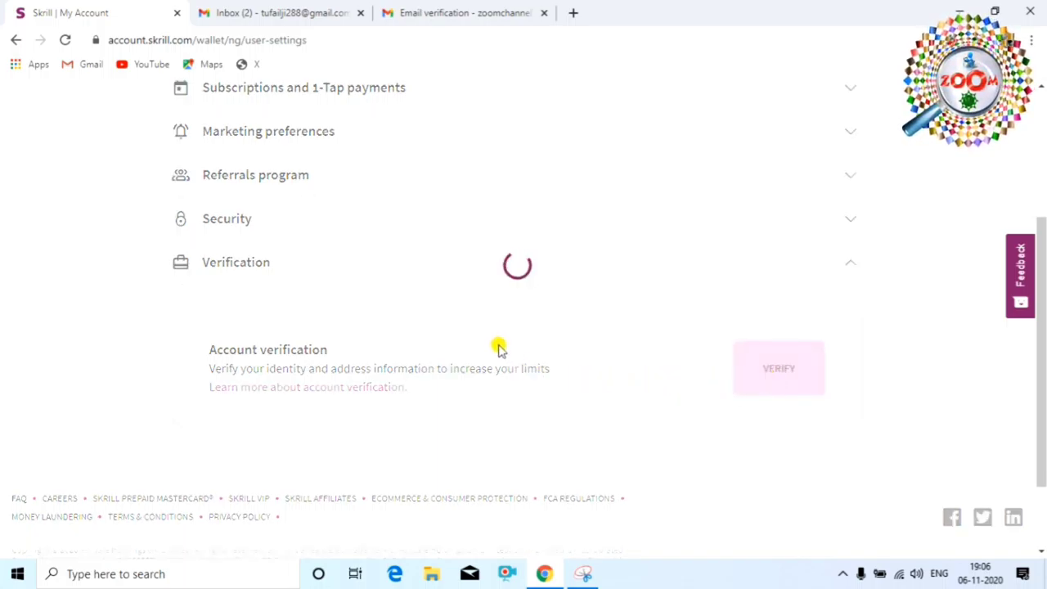
scroll(524, 288, "down", 2)
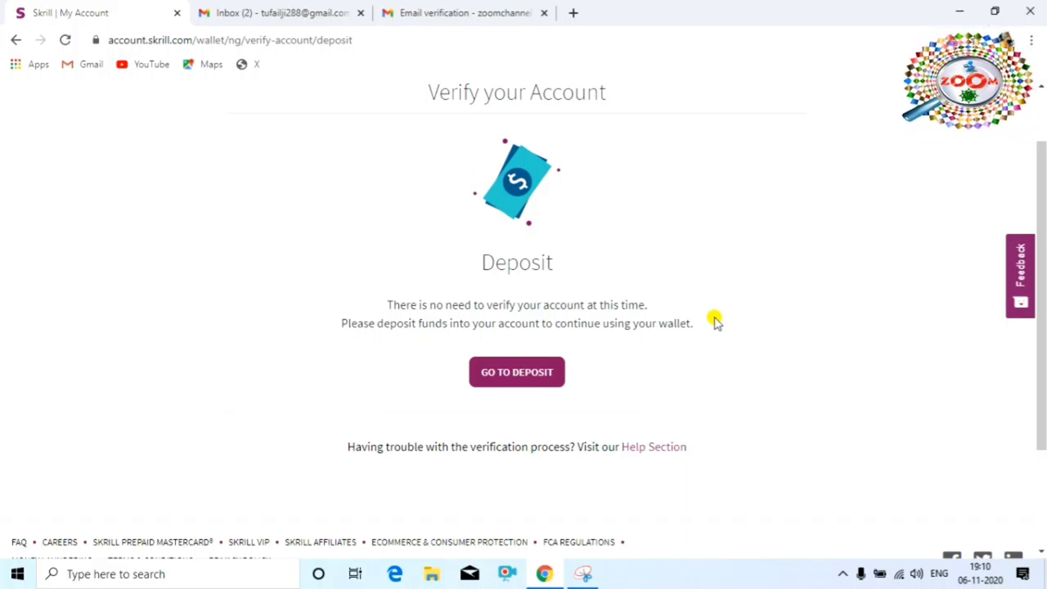
Step: Go back to the account Settings page through the account panel
scroll(714, 321, "up", 1)
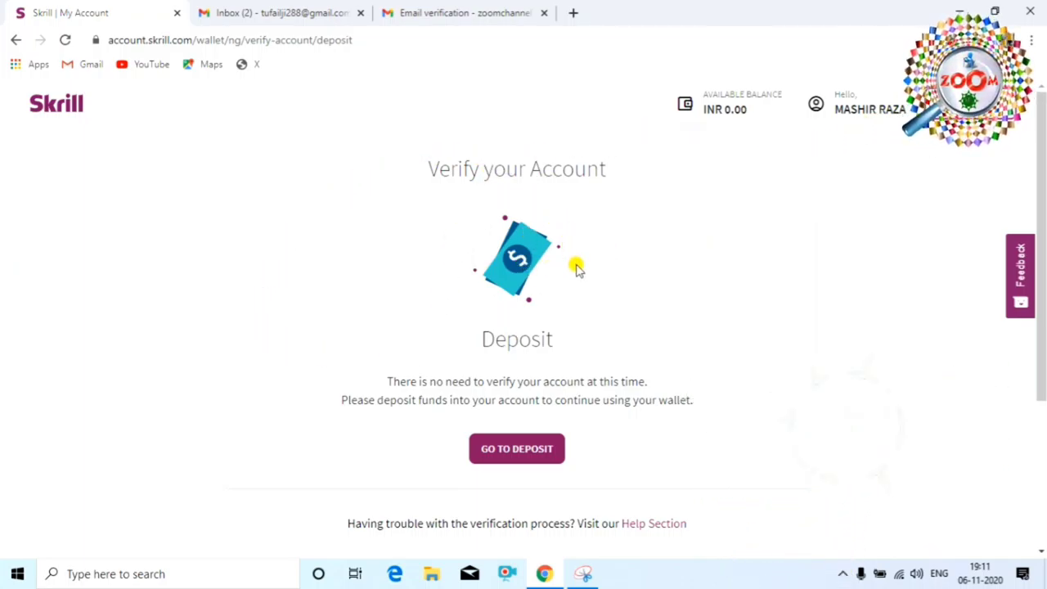
left_click(822, 110)
left_click(89, 251)
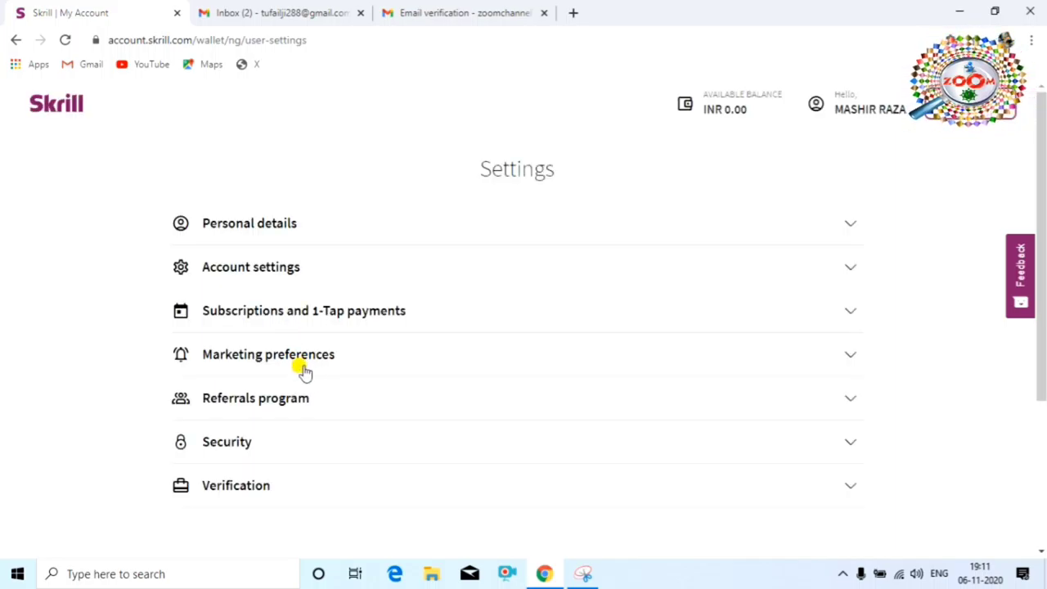
Step: Expand Security to review Password, Reset PIN, authentication methods, trusted lists, and account language and status
left_click(267, 444)
scroll(409, 404, "down", 4)
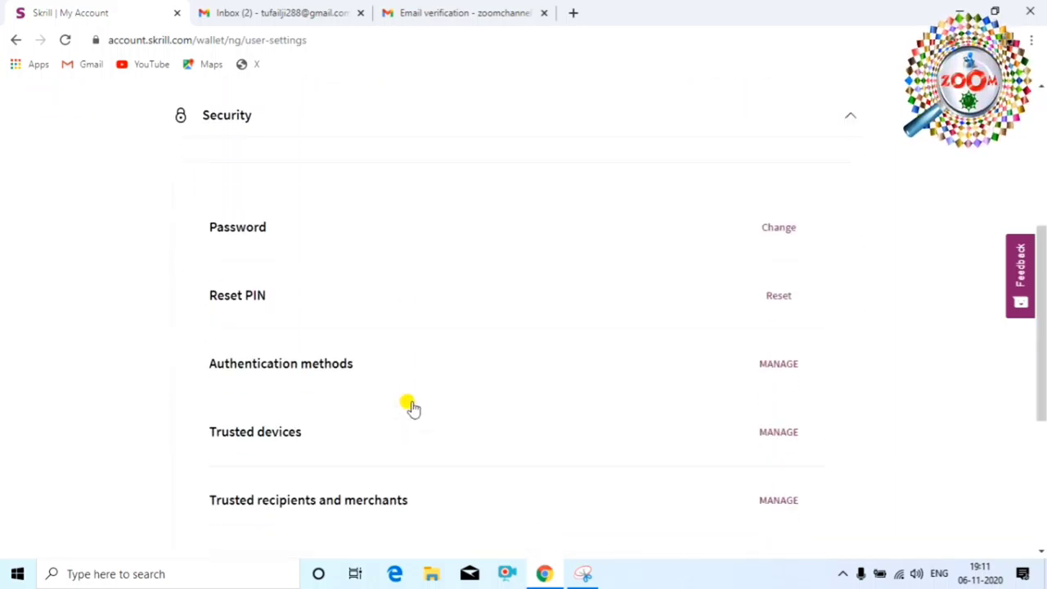
scroll(411, 406, "down", 2)
scroll(411, 405, "up", 1)
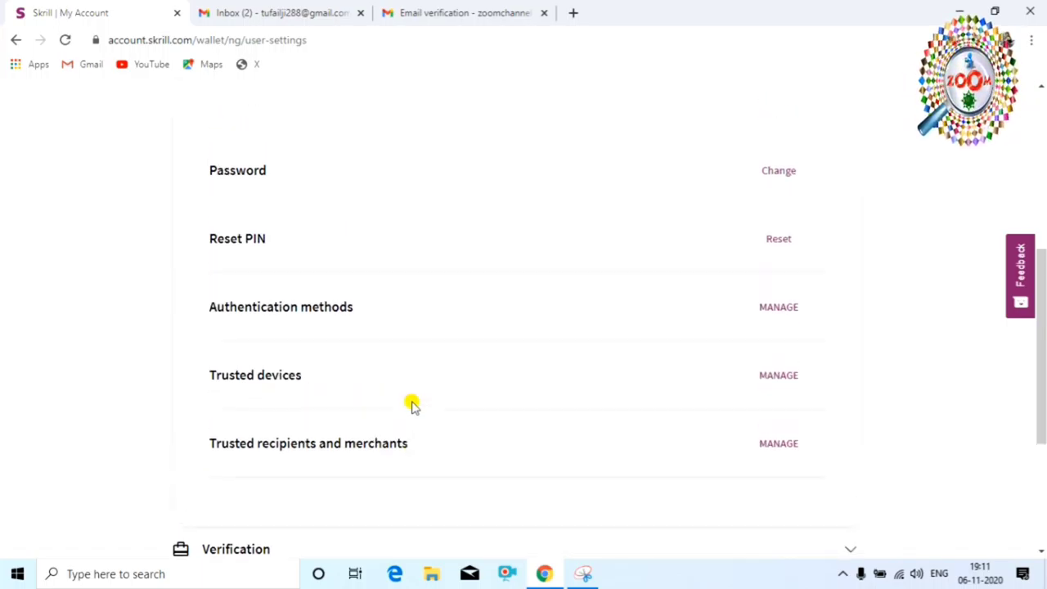
scroll(411, 404, "up", 6)
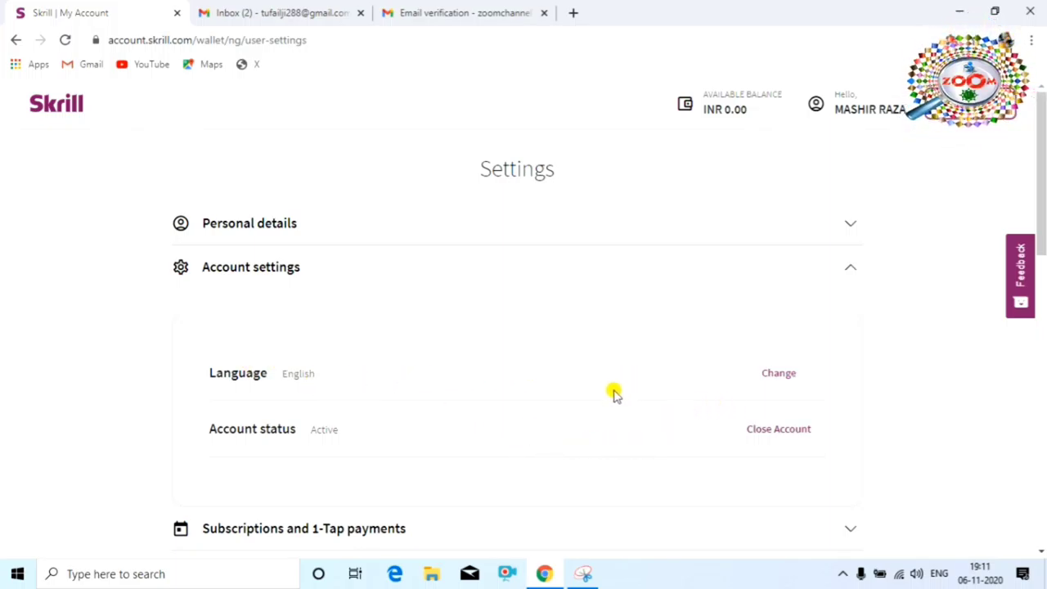
Step: Add an empty new email address field under Personal details, then select the account number
scroll(613, 395, "down", 1)
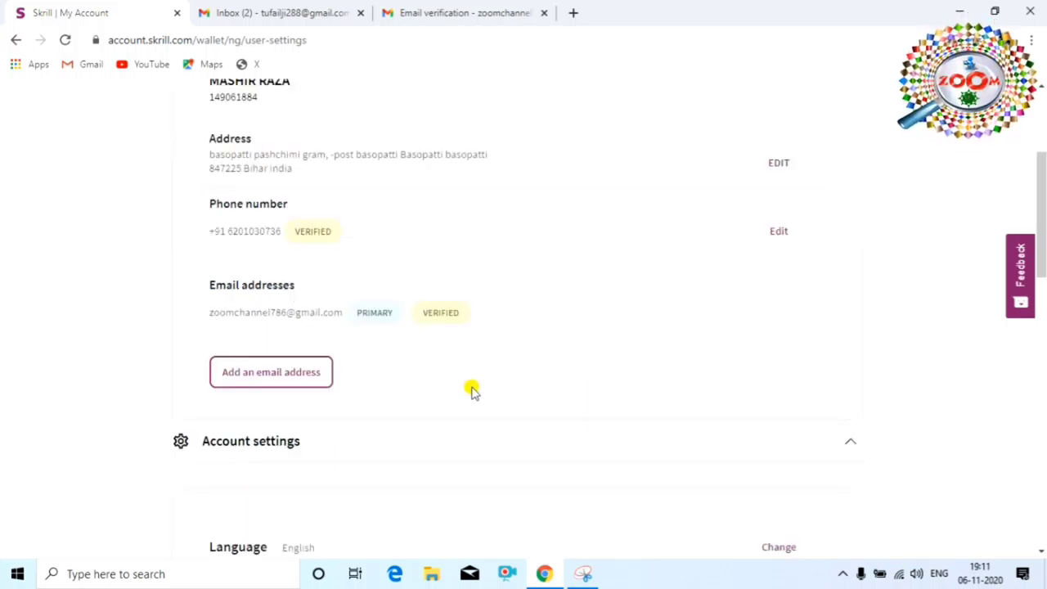
scroll(466, 376, "up", 3)
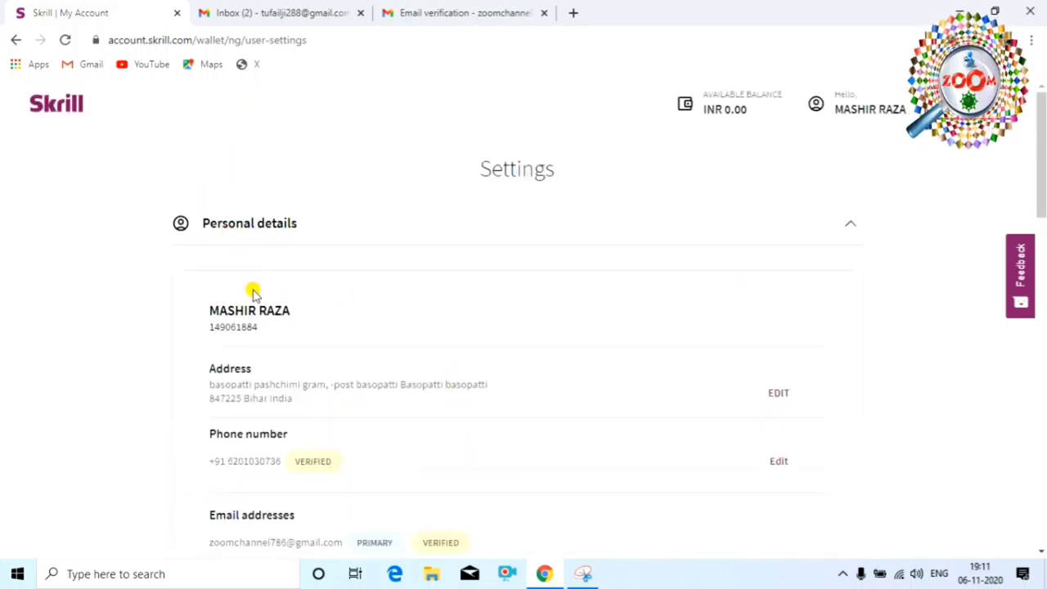
scroll(313, 340, "down", 2)
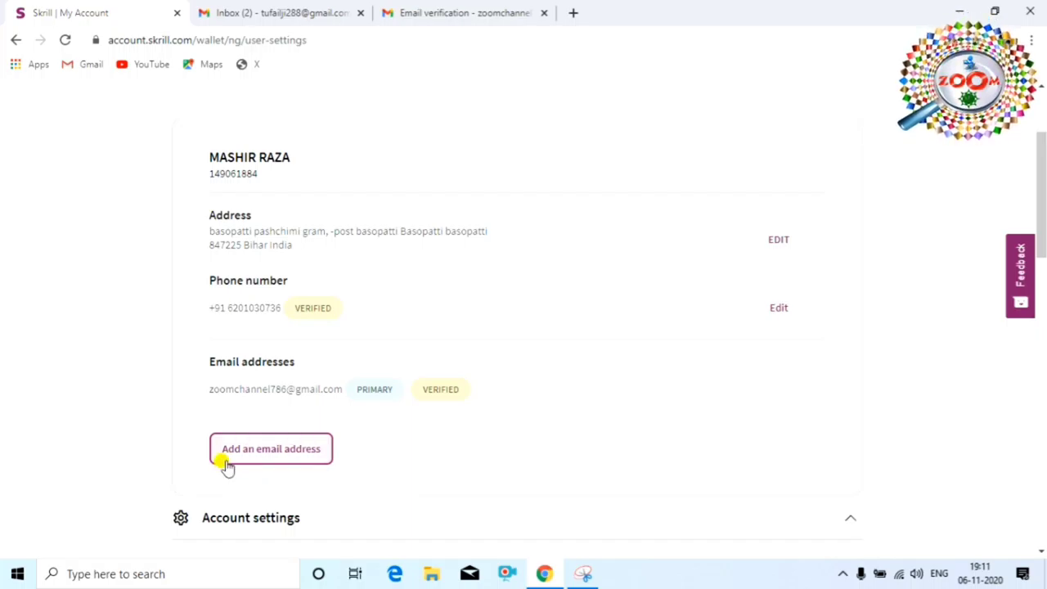
left_click(304, 458)
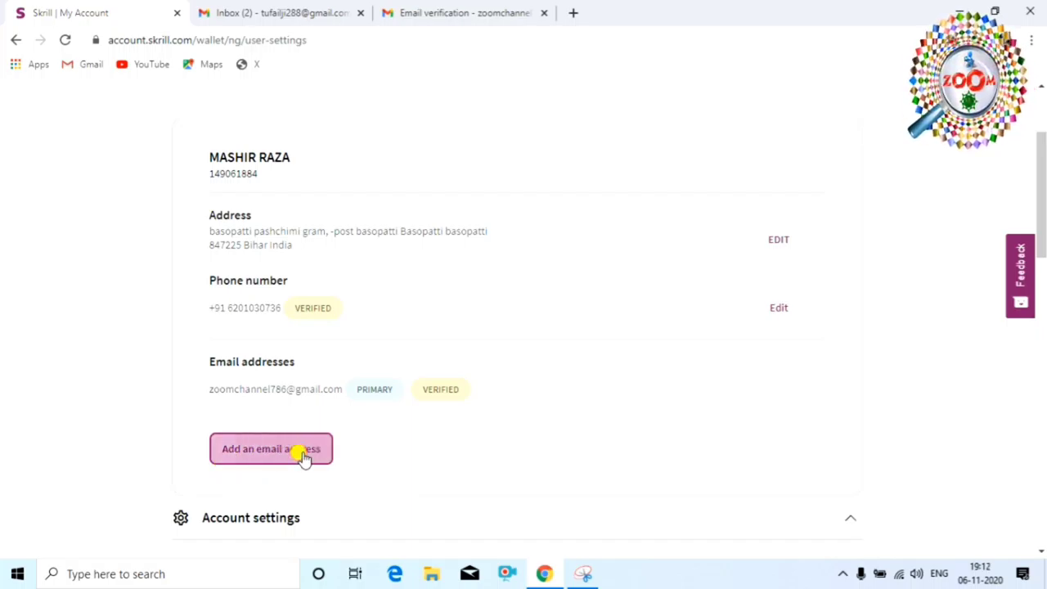
scroll(467, 455, "down", 2)
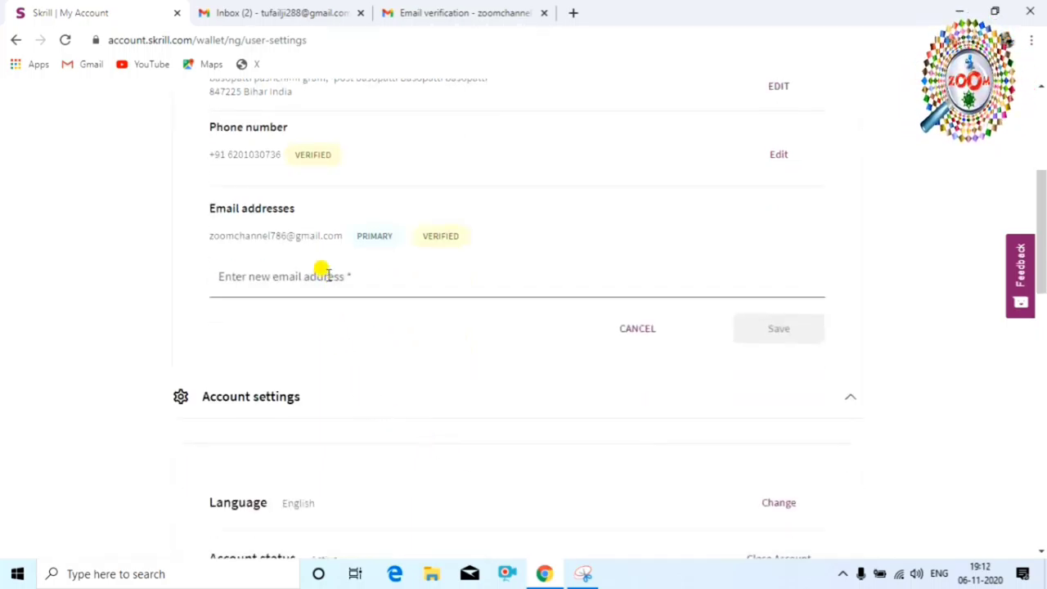
left_click(326, 274)
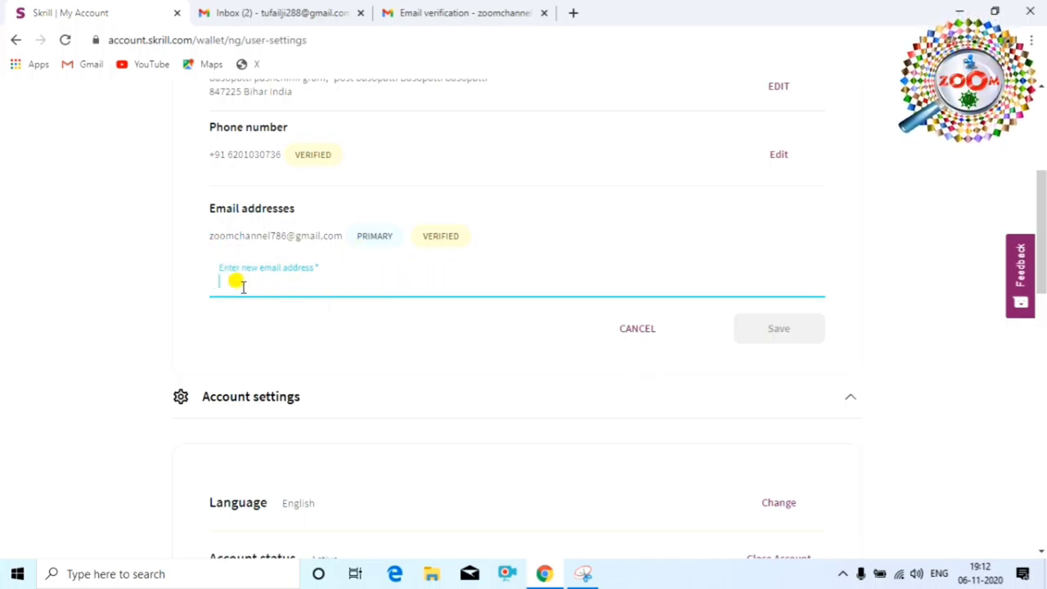
scroll(246, 193, "up", 3)
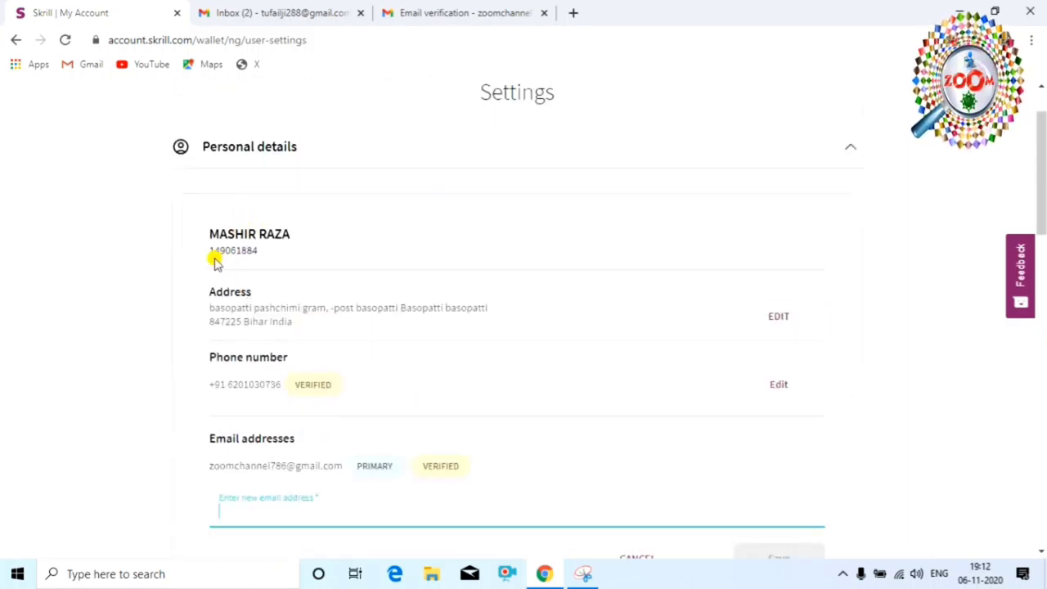
left_click_drag(210, 251, 291, 258)
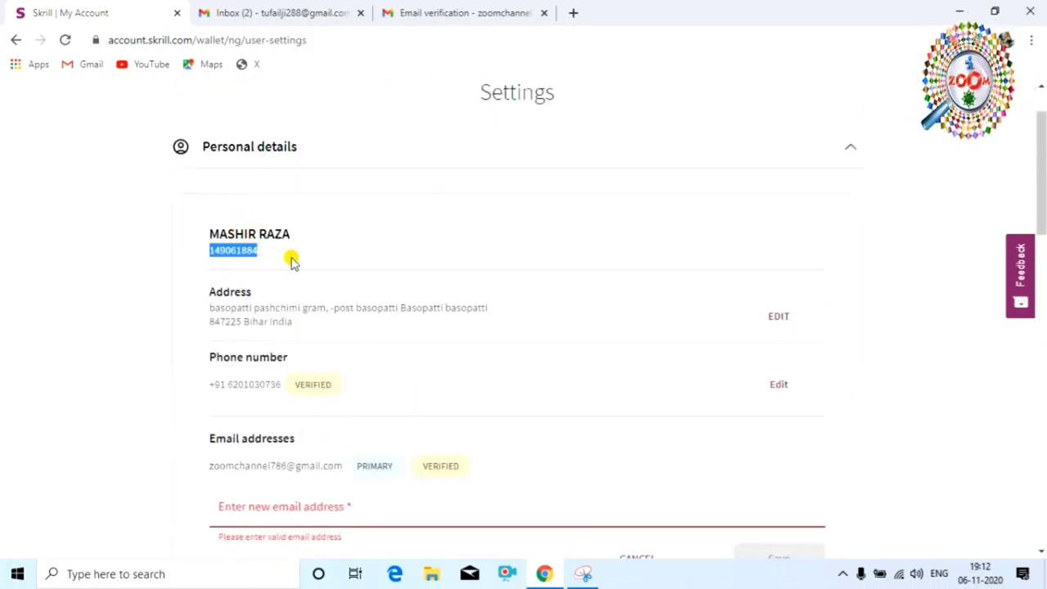